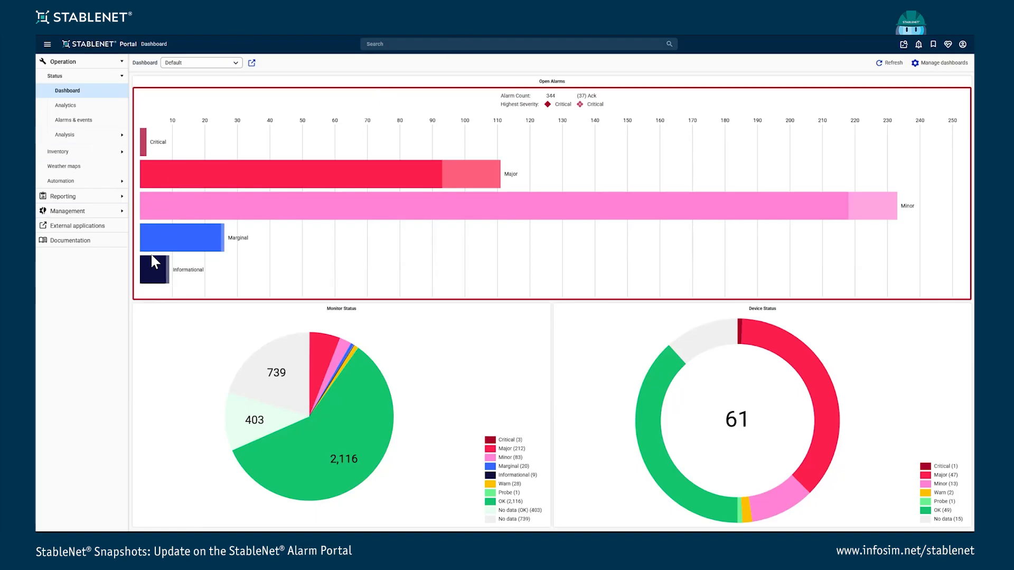
- Open the Alarm Portal from the external applications
mouse_move(141, 262)
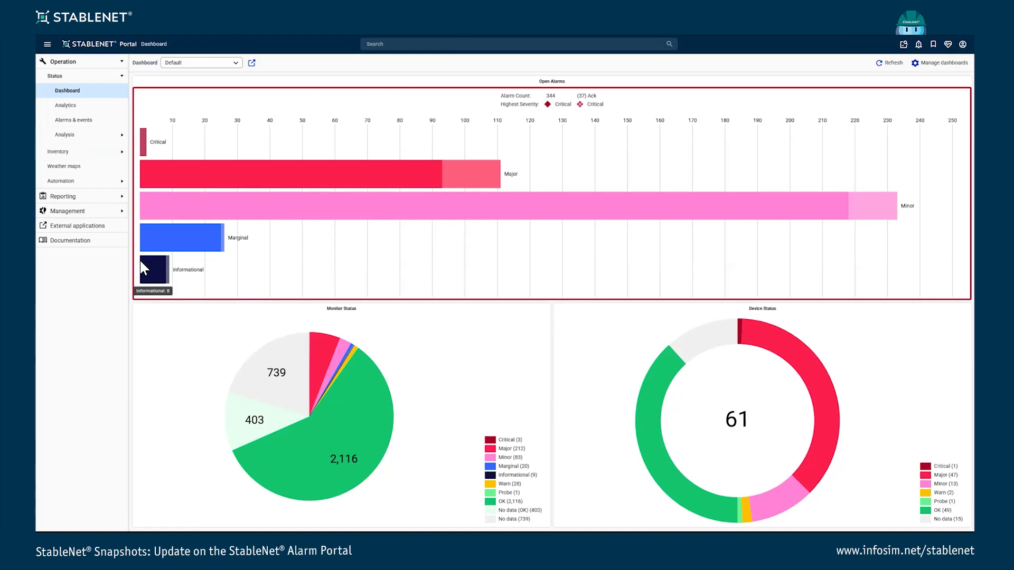
left_click(95, 227)
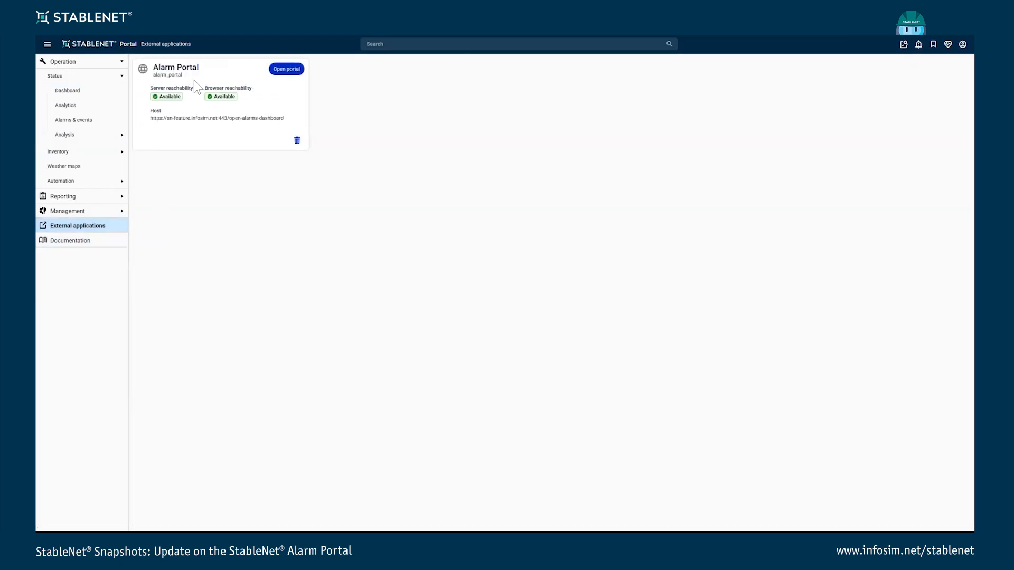
left_click(287, 72)
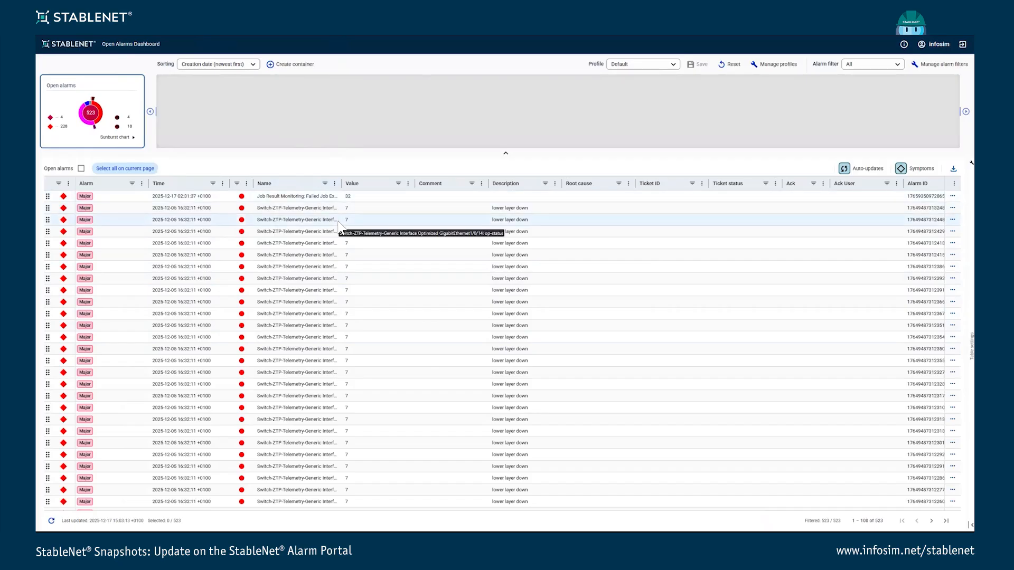
- Show the table settings and hide the Ticket ID and Ticket status columns in the open alarms table
left_click(971, 346)
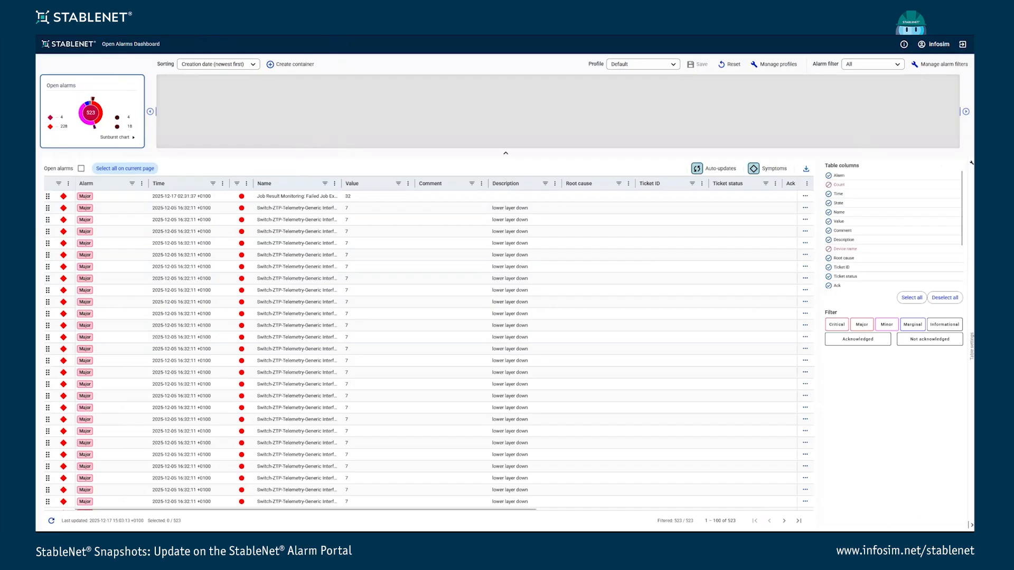
left_click(840, 268)
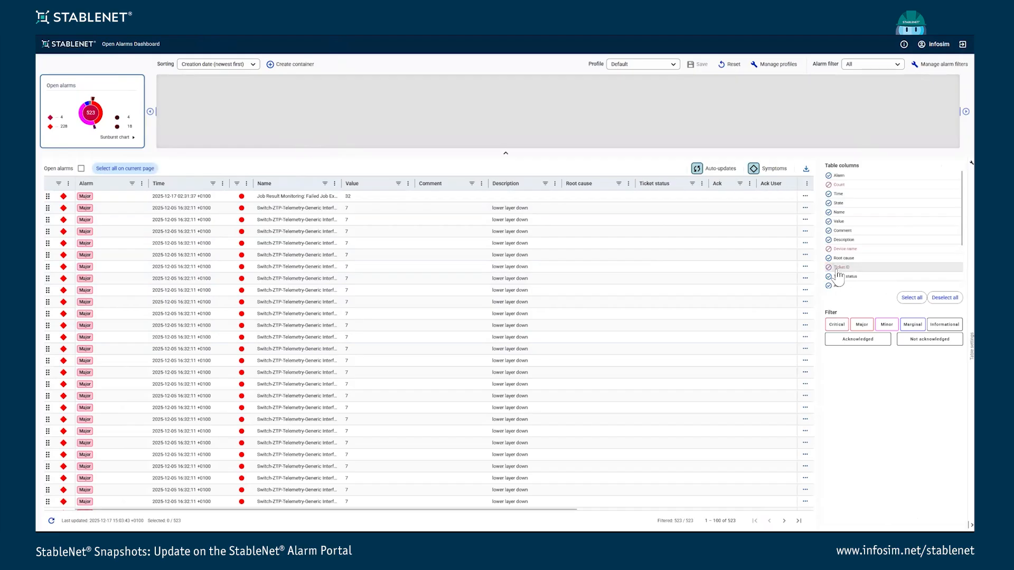
left_click(840, 277)
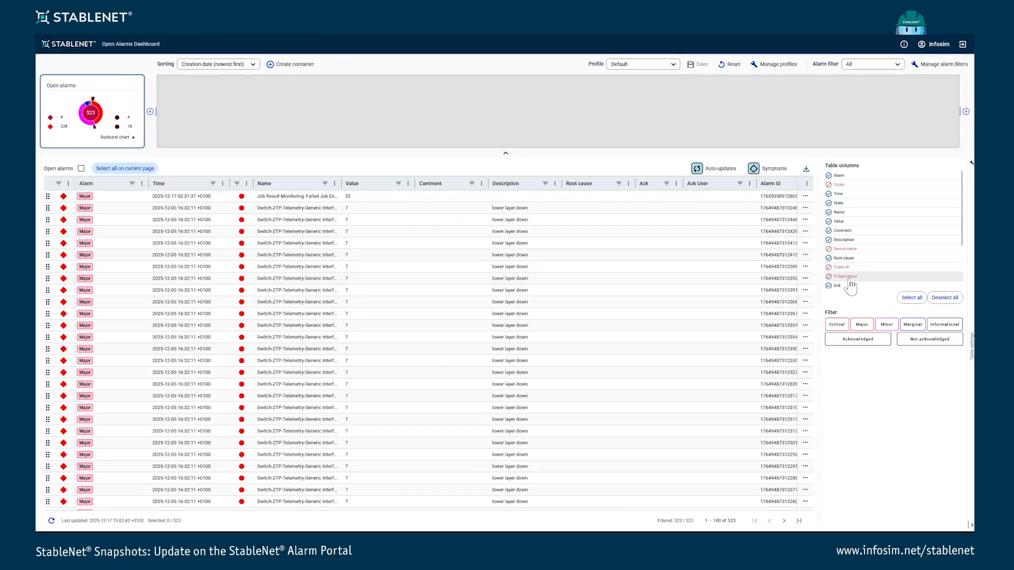
- Try the Critical, Major and Minor severity filters on the open alarms and clear them again
left_click(838, 325)
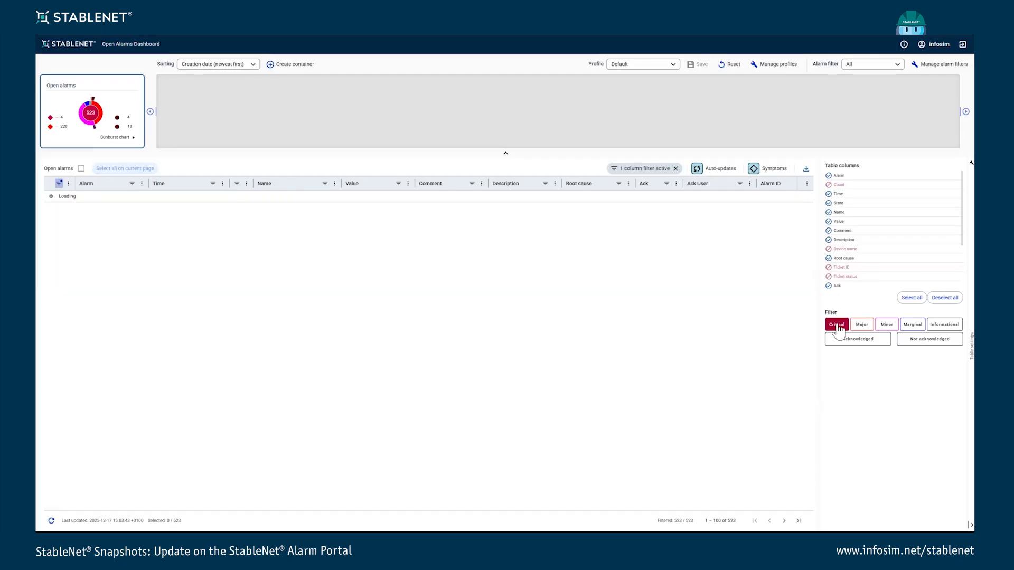
left_click(838, 325)
left_click(840, 325)
left_click(863, 326)
left_click(890, 326)
left_click(833, 326)
left_click(861, 325)
left_click(888, 325)
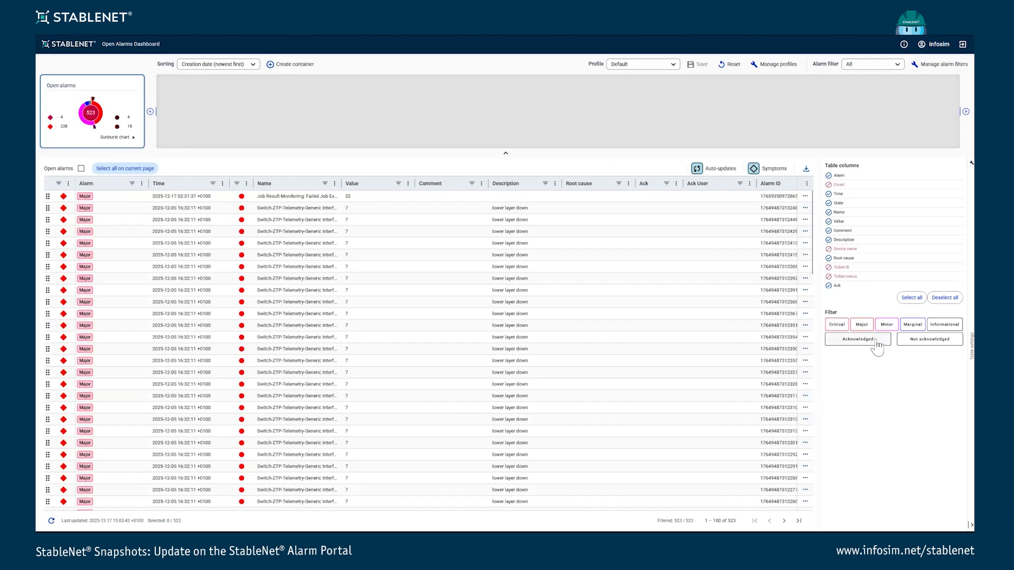
- Filter the open alarms by Acknowledged and by Not acknowledged, and clear the acknowledgement filter
left_click(874, 340)
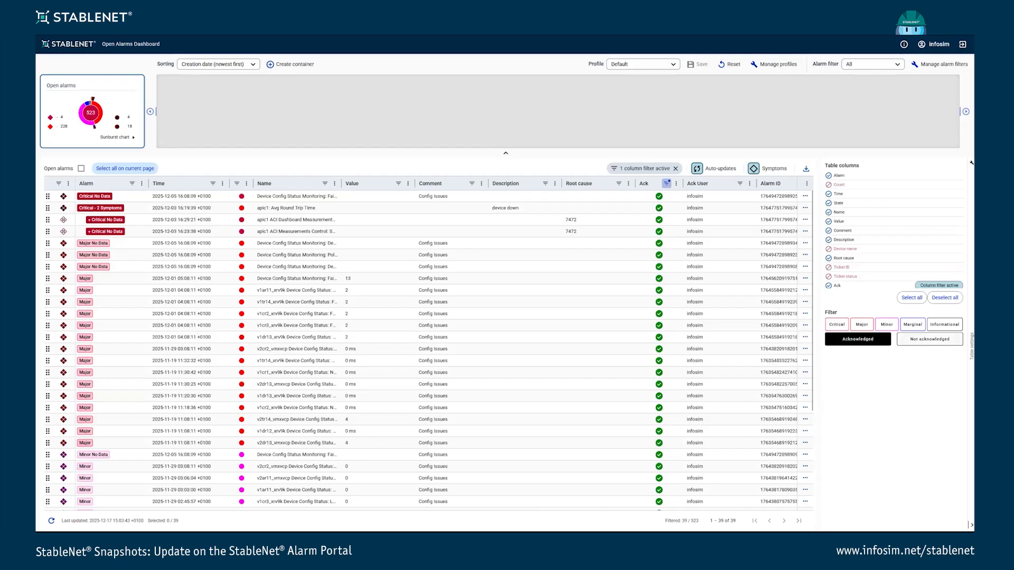
left_click(881, 342)
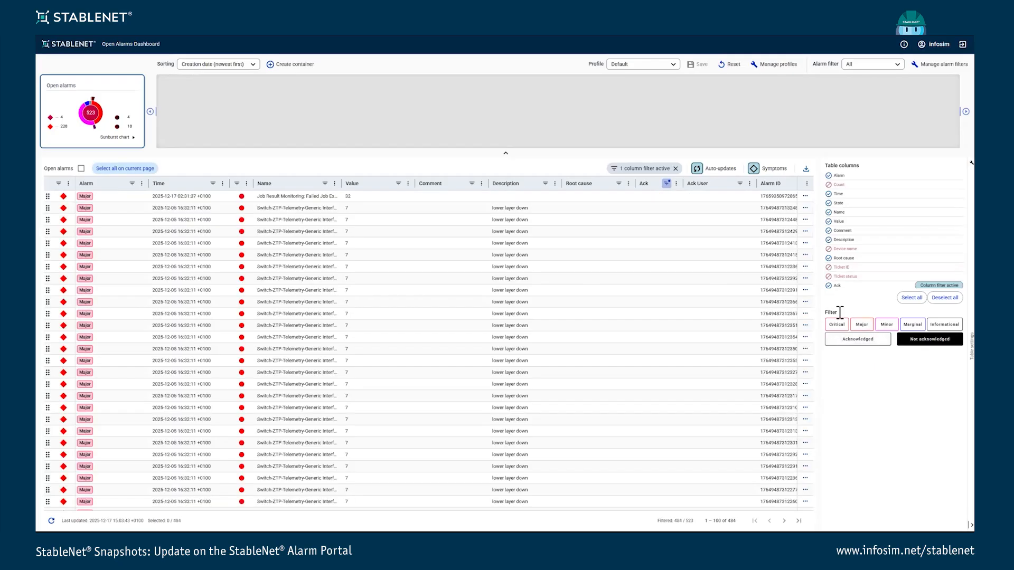
left_click(930, 339)
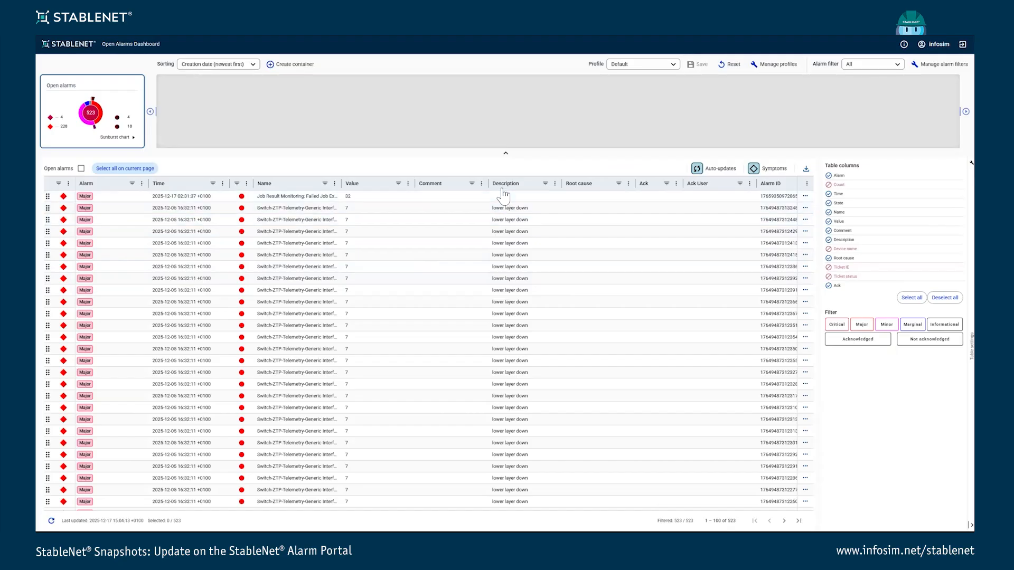
- Place the Description column directly before Name and filter the Comment column for entries containing "config"
left_click_drag(502, 185, 288, 192)
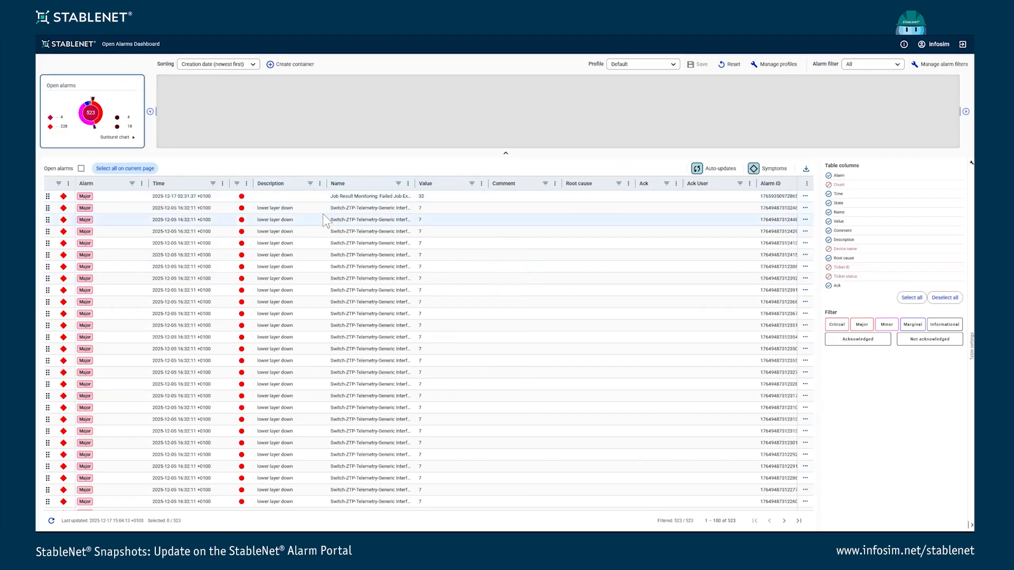
left_click(545, 184)
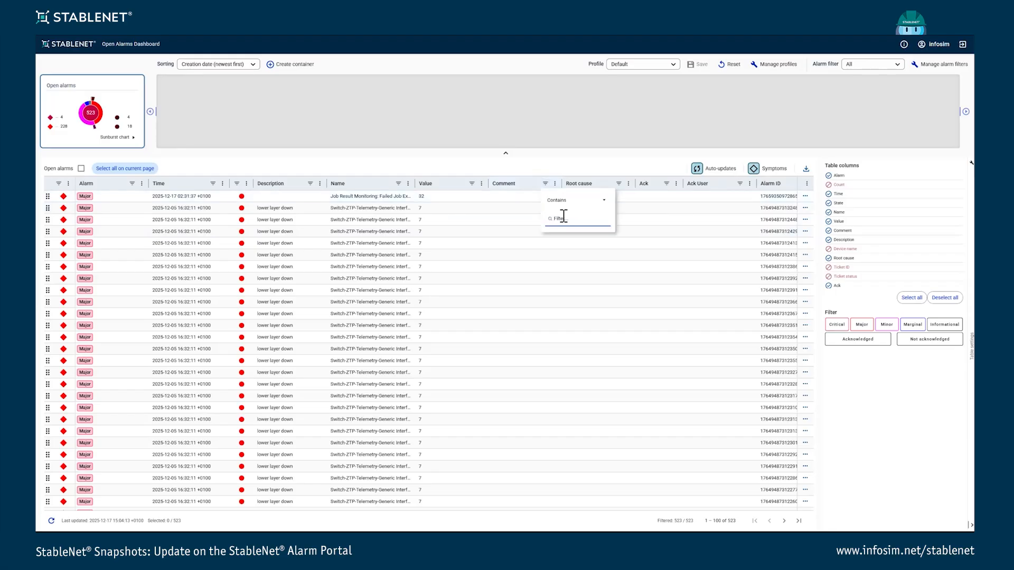
type("config")
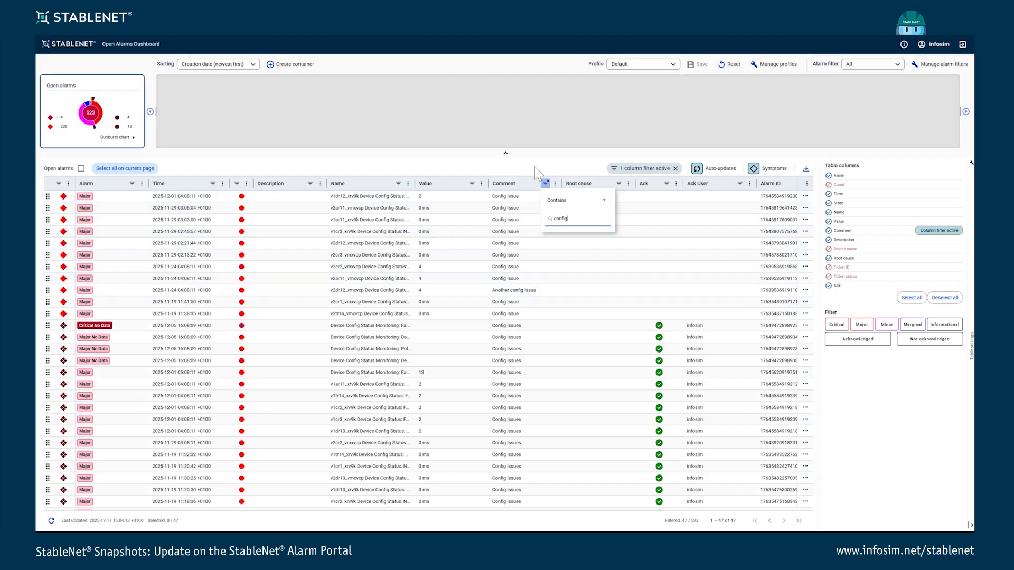
- Open the details of the first acknowledged Major No Data alarm and examine its data, impact, symptoms and action events
left_click(400, 336)
double_click(401, 336)
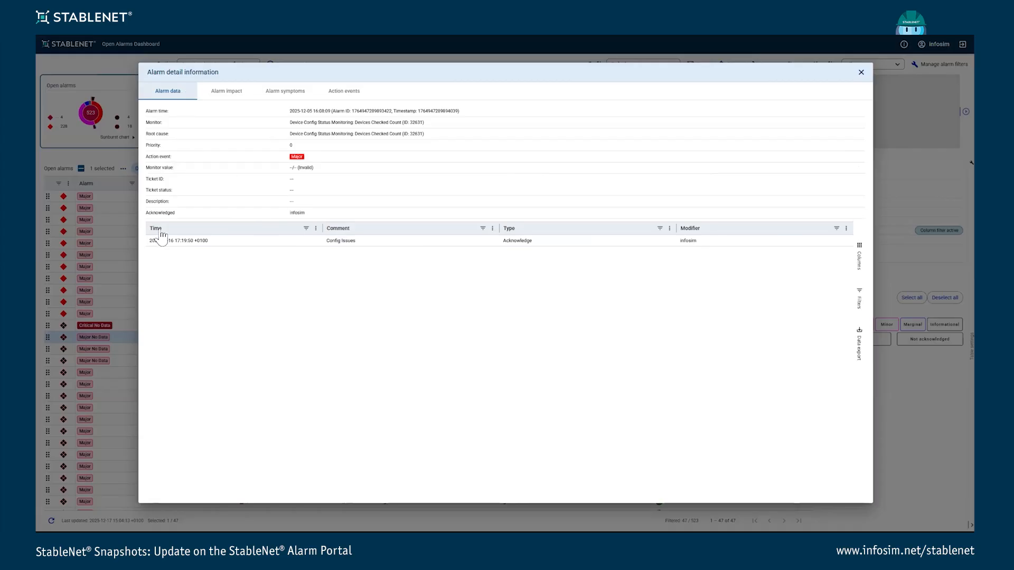
left_click(235, 243)
left_click(227, 94)
left_click(283, 95)
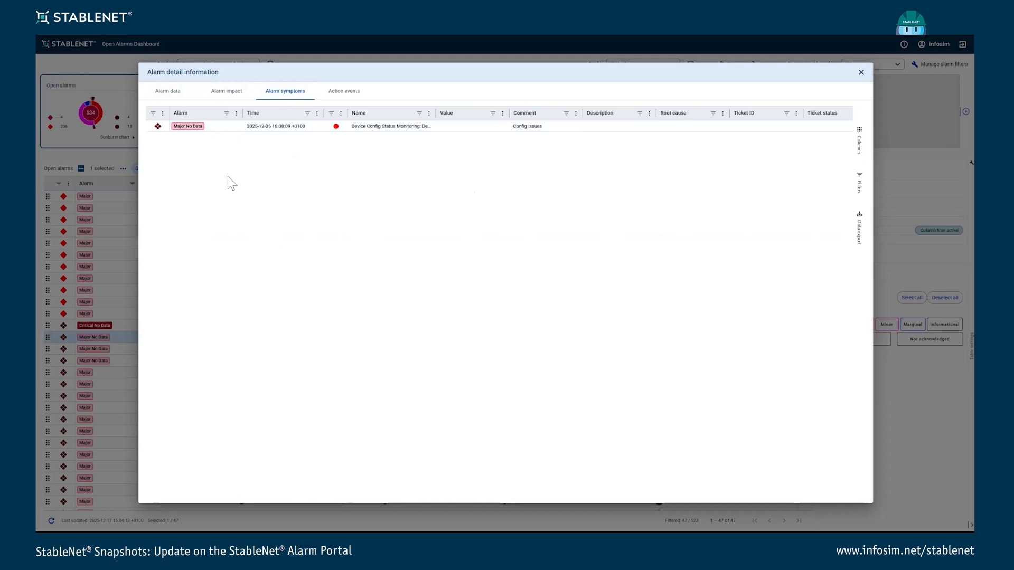
left_click(361, 92)
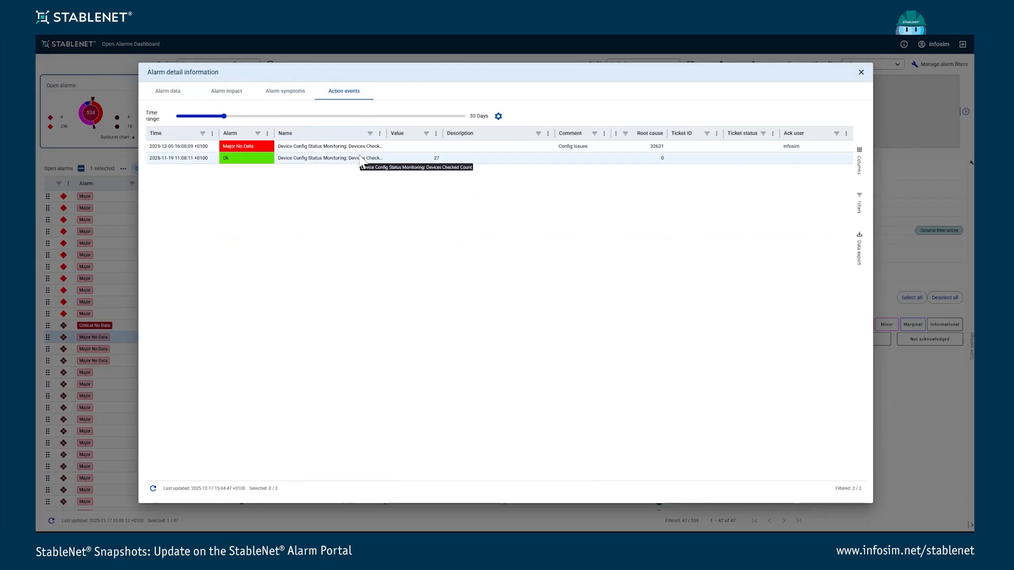
- Shorten the time range of the alarm's action events to 16 days and close the alarm details
mouse_move(238, 117)
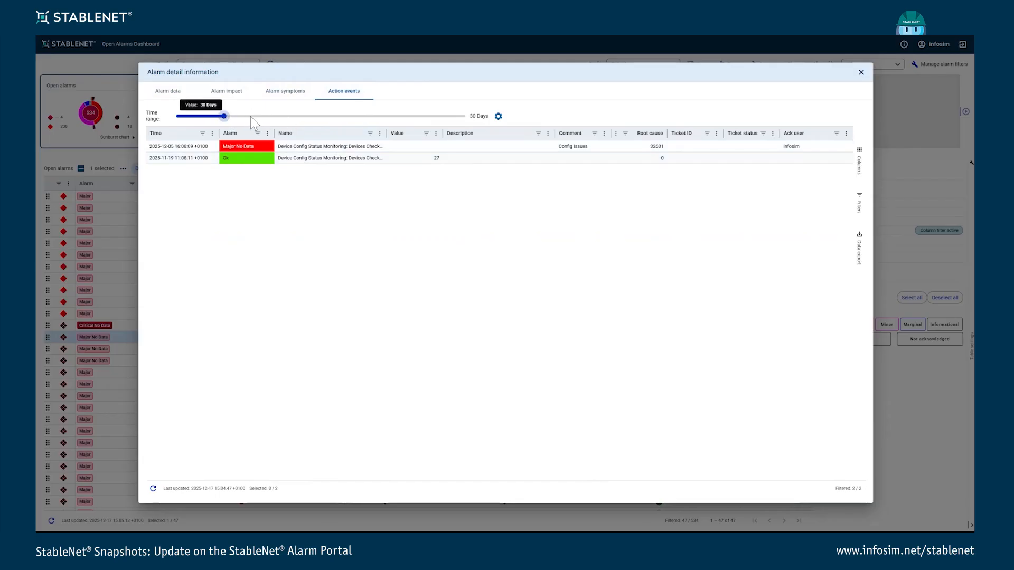
left_click(301, 116)
left_click_drag(299, 117, 203, 117)
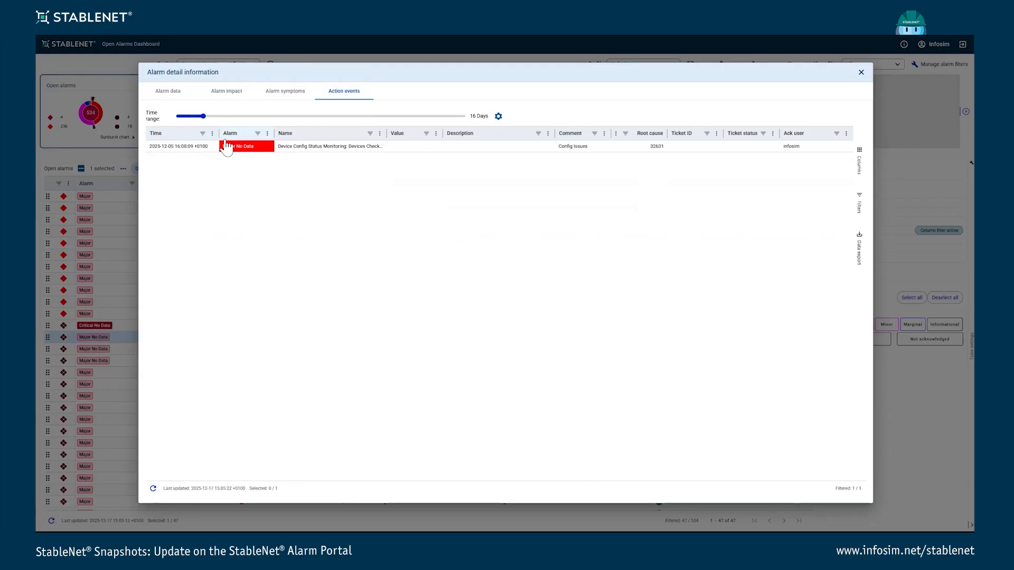
left_click(867, 74)
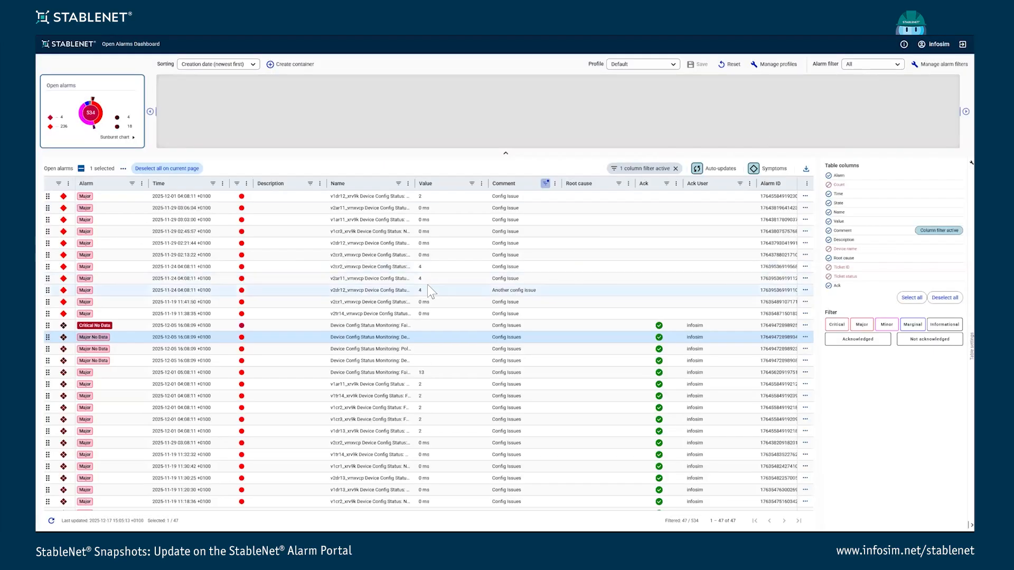
- Jump from the v1ar11_xrv9k config status alarm to its device dashboard and examine the device overview and interface measurements
left_click(348, 386)
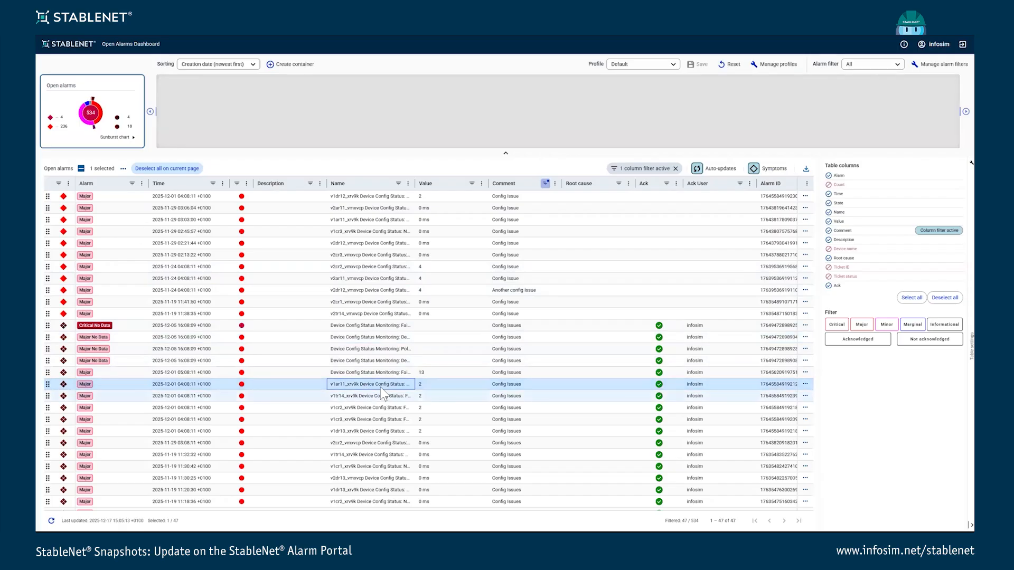
right_click(347, 385)
mouse_move(364, 383)
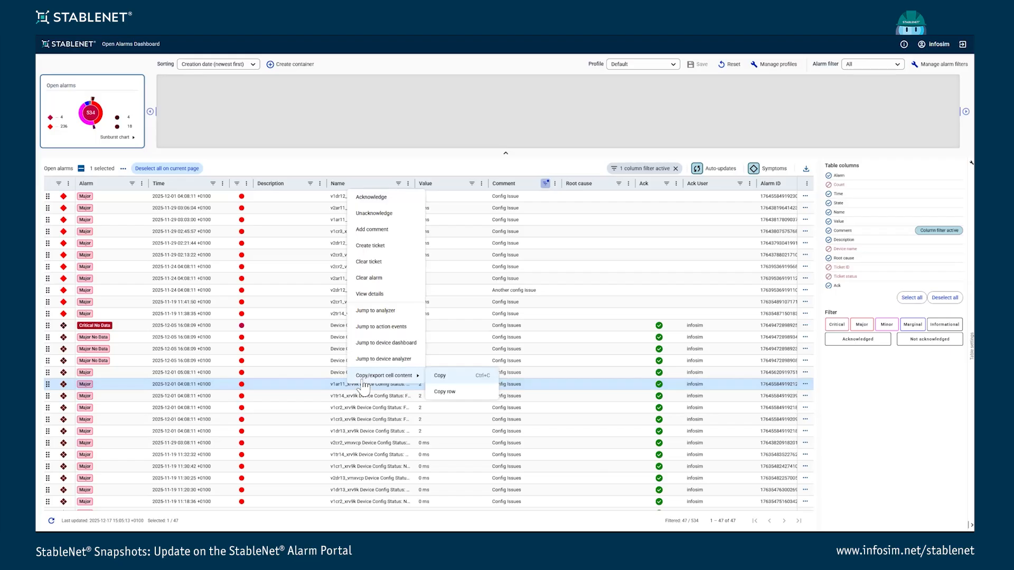
left_click(395, 343)
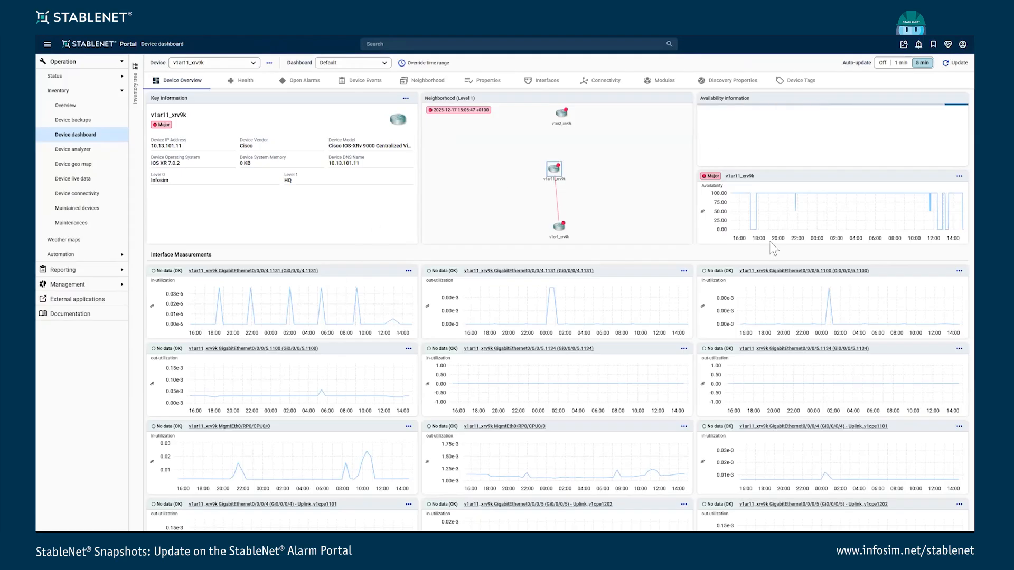
mouse_move(297, 317)
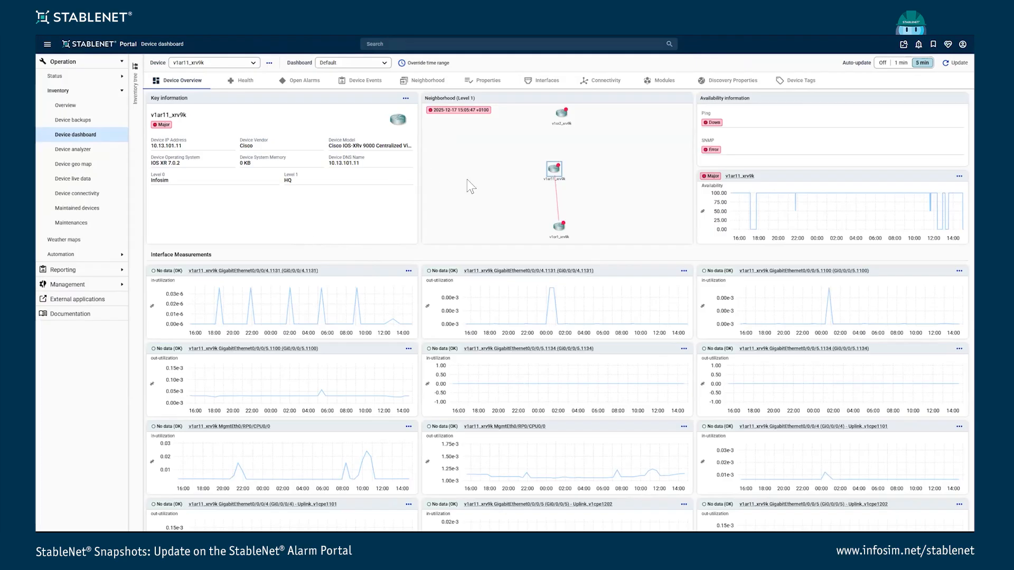
scroll(520, 332, "down", 4)
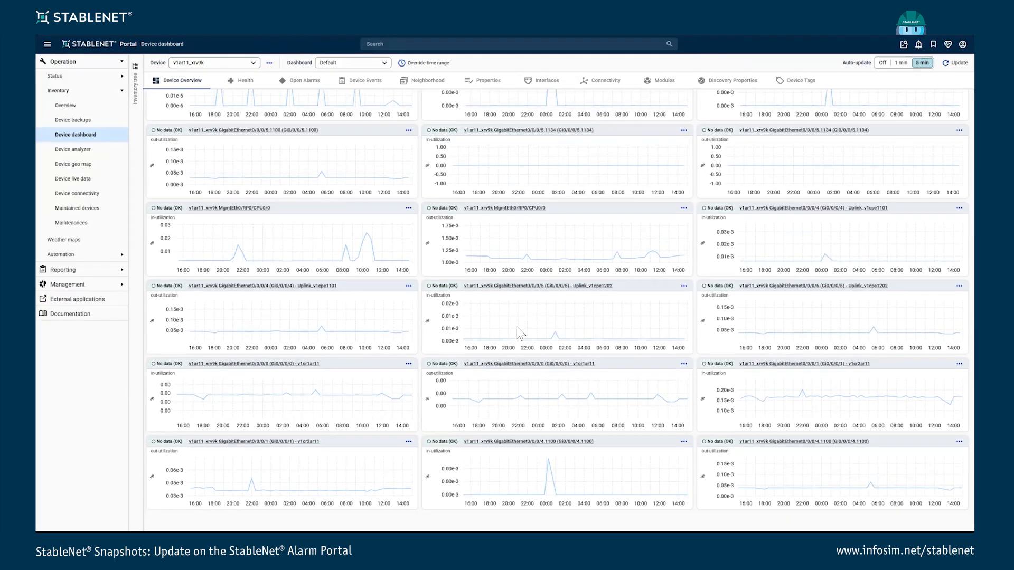
scroll(519, 333, "up", 4)
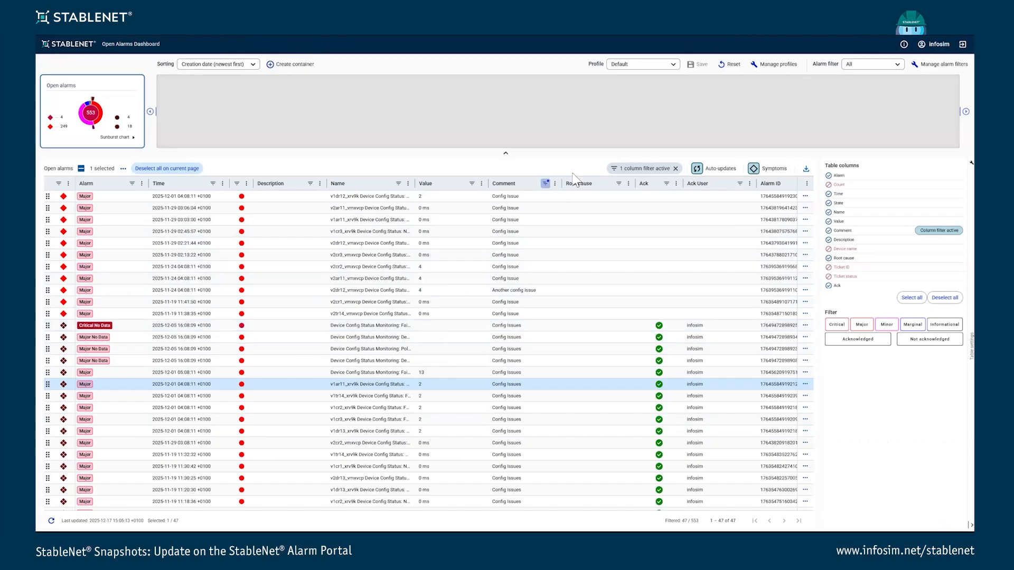
- Clear the Comment column filter so all open alarms are listed
left_click(546, 185)
left_click_drag(584, 220, 533, 221)
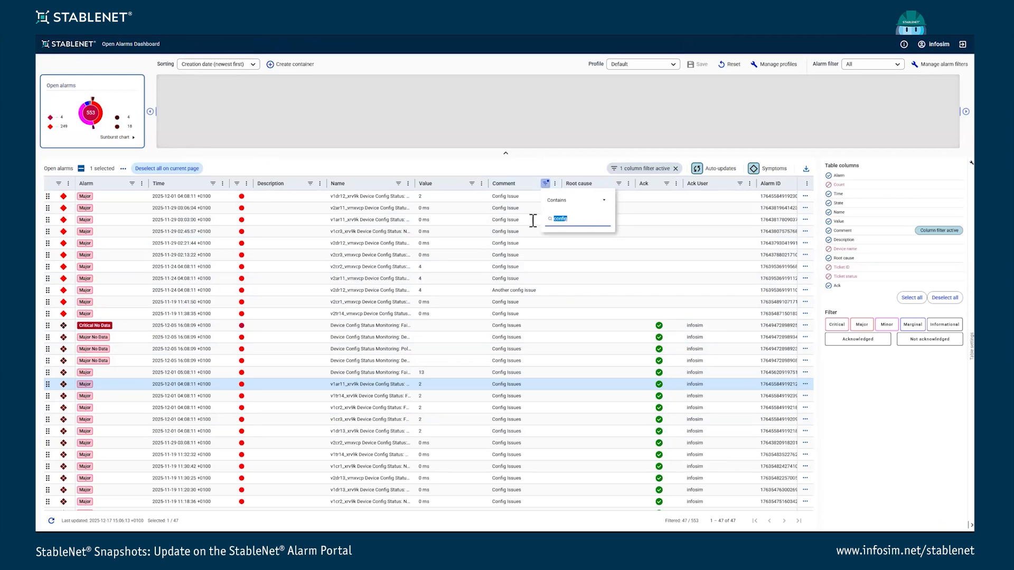
key("BackSpace")
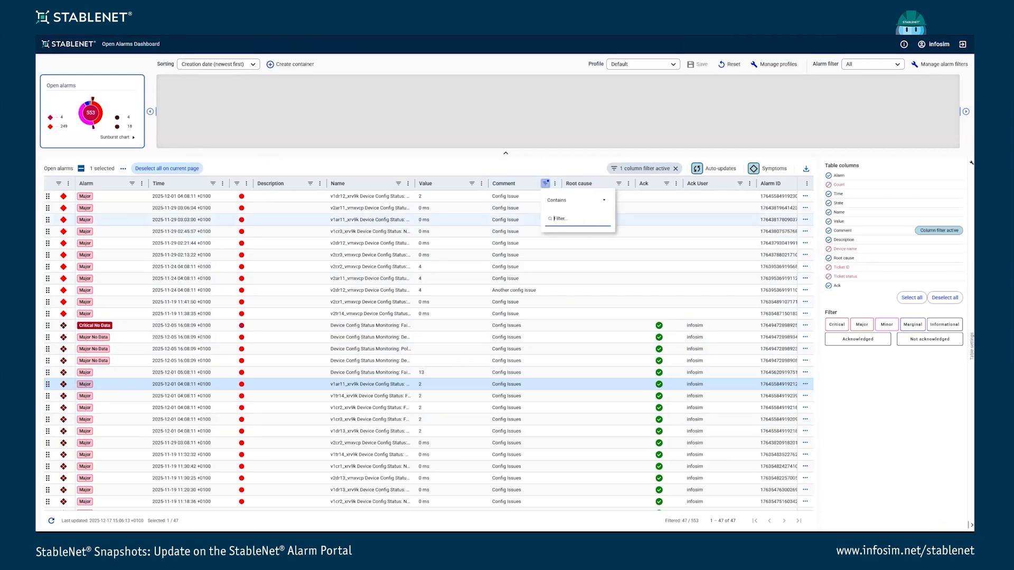
left_click(560, 166)
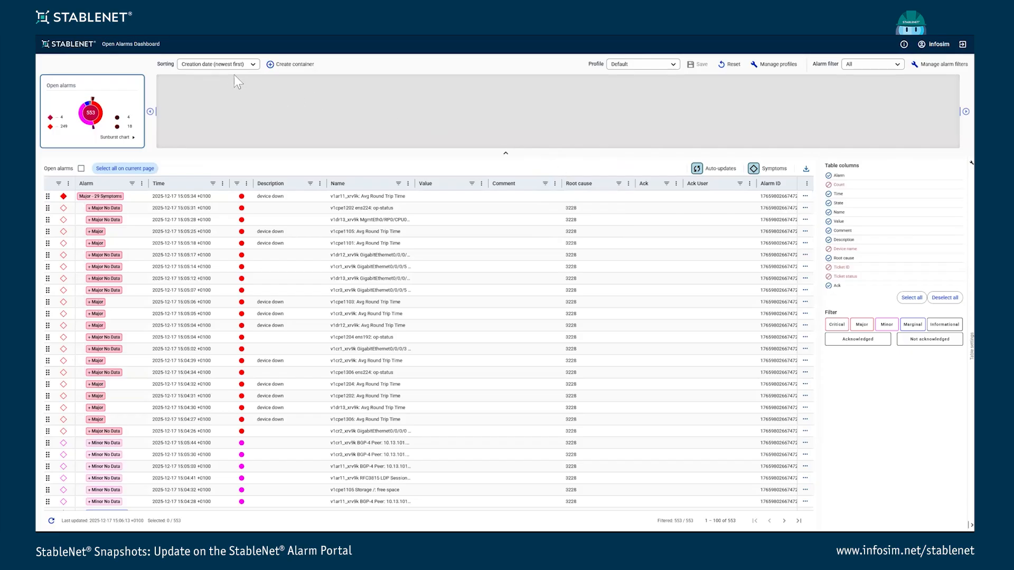
- Create an alarm container named "ZTP switch", keeping the default cleanup and report settings
left_click(269, 66)
left_click(353, 153)
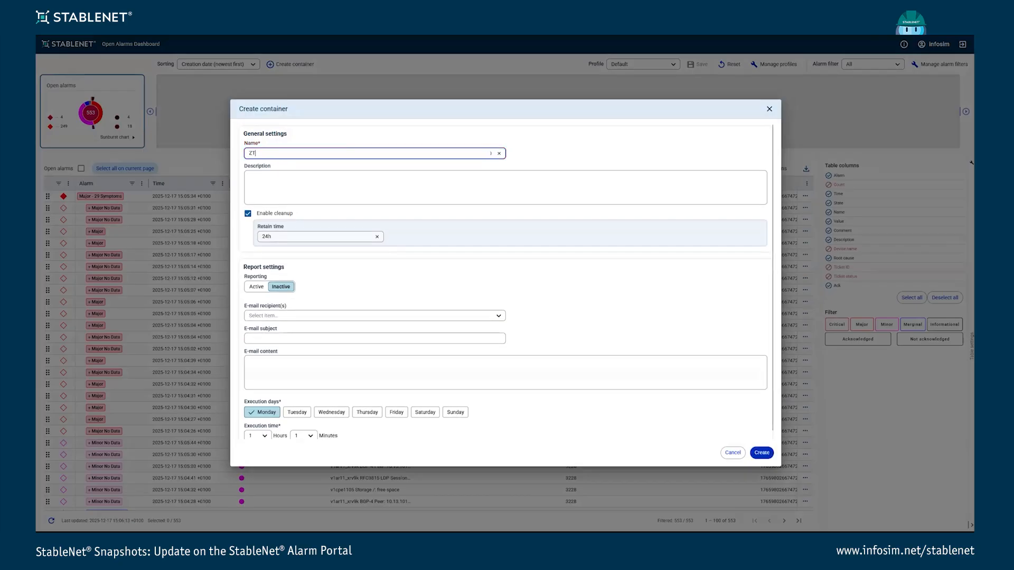
type("ZTP switch")
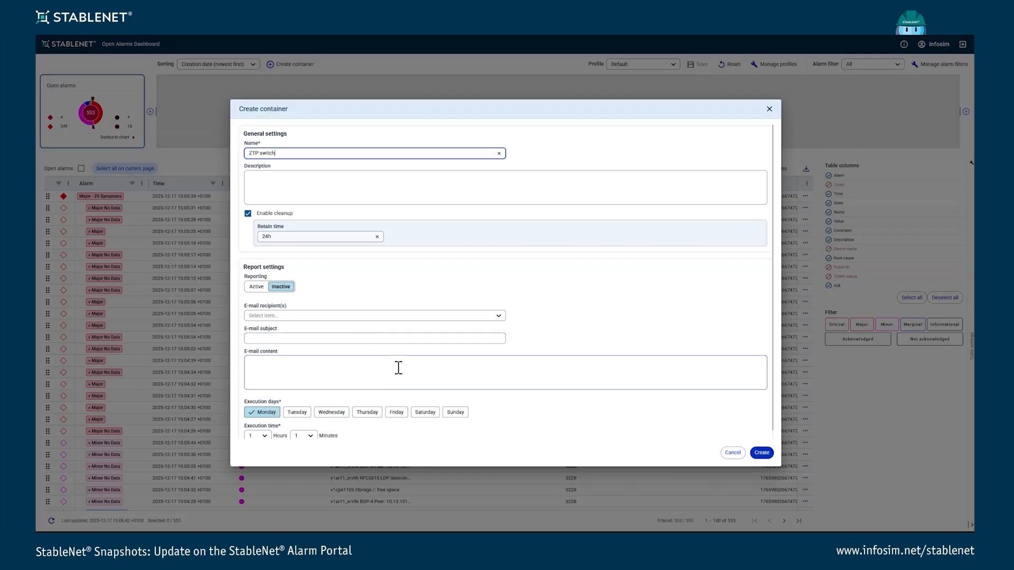
scroll(398, 368, "down", 1)
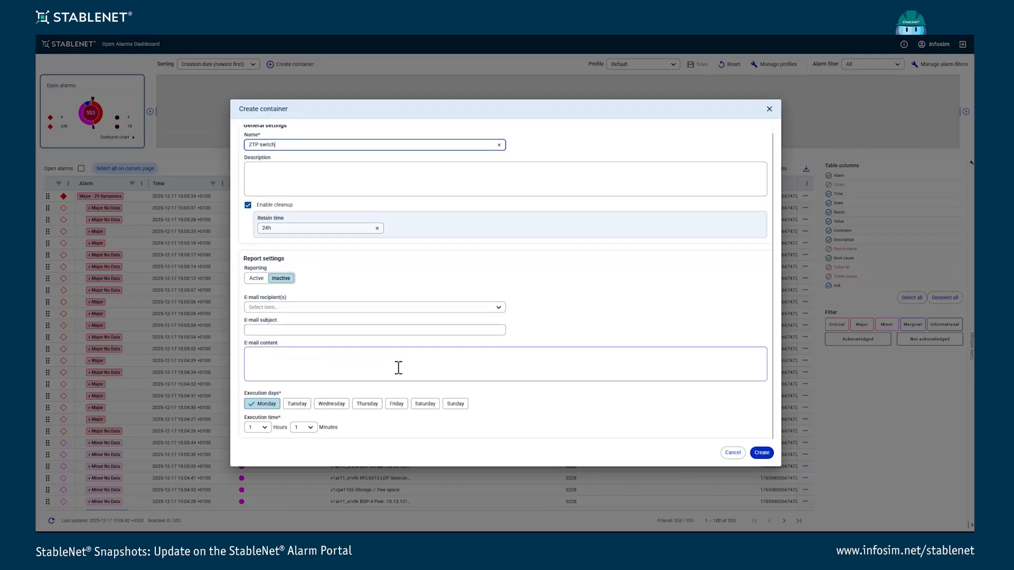
left_click(763, 455)
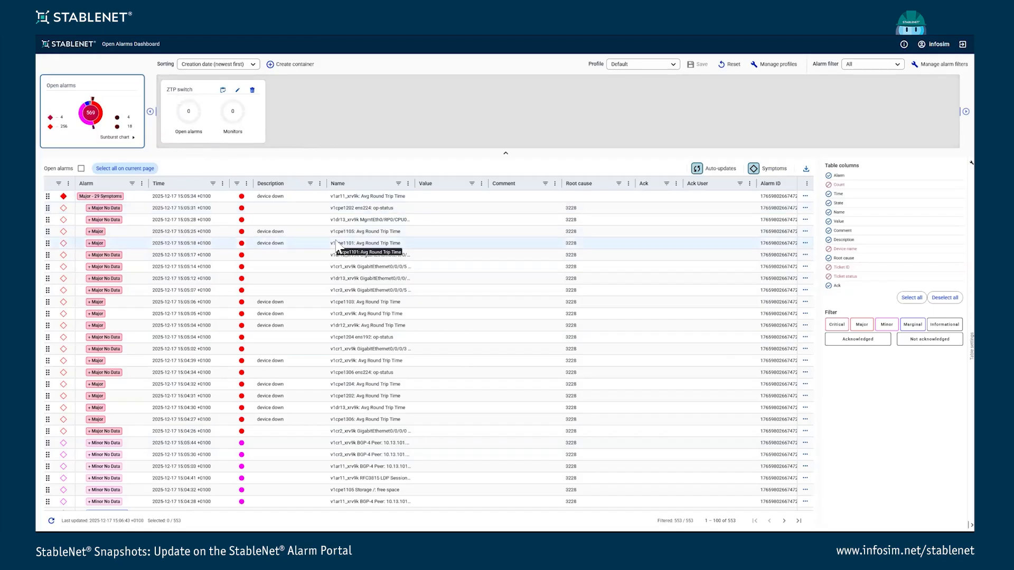
- Filter the Name column for "ztp" and add the first listed alarm to the ZTP switch container
left_click(399, 184)
type("ztp")
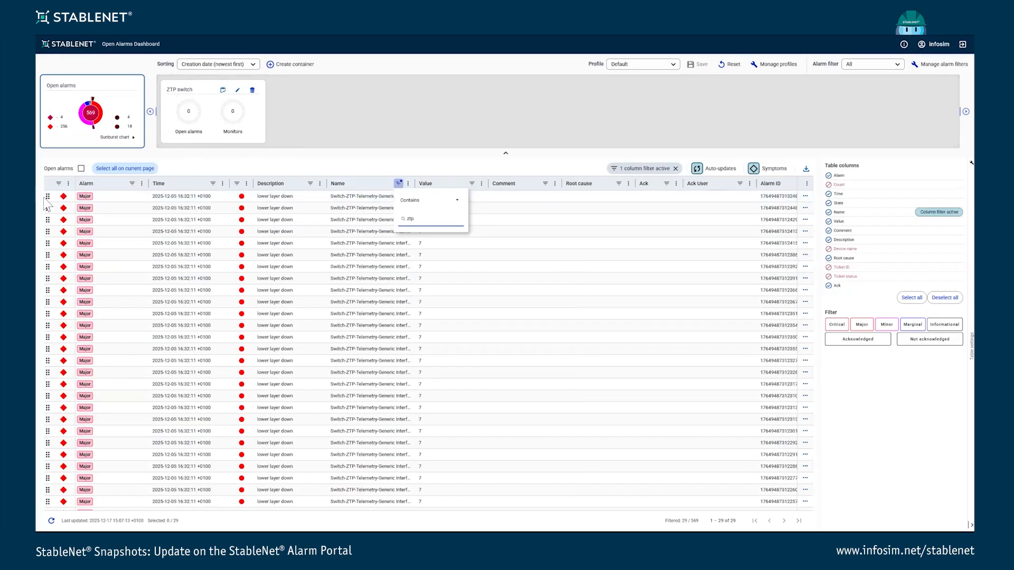
left_click_drag(47, 196, 182, 118)
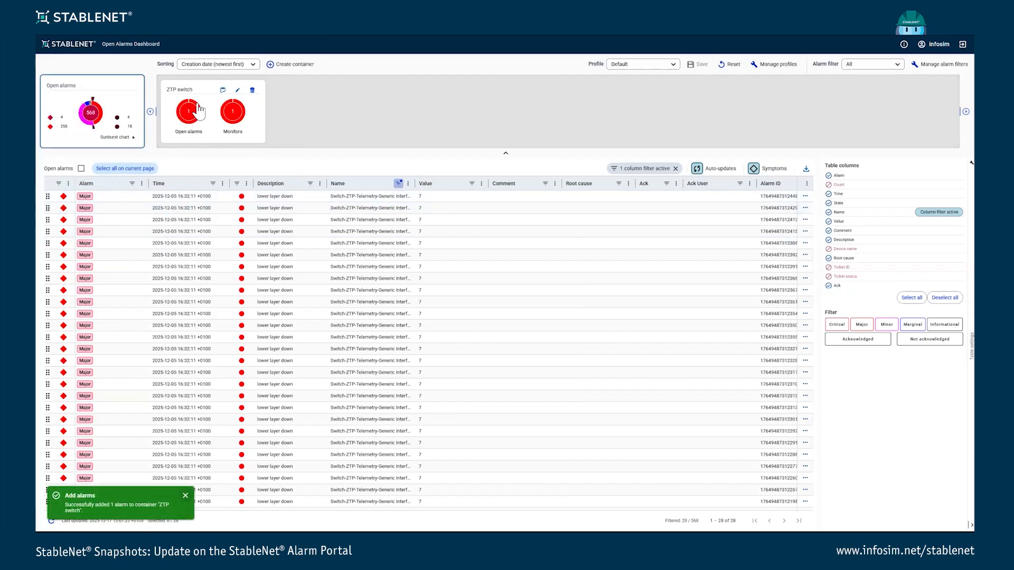
- Select all alarms in the ztp-filtered list and move them to the ZTP switch container
left_click(81, 168)
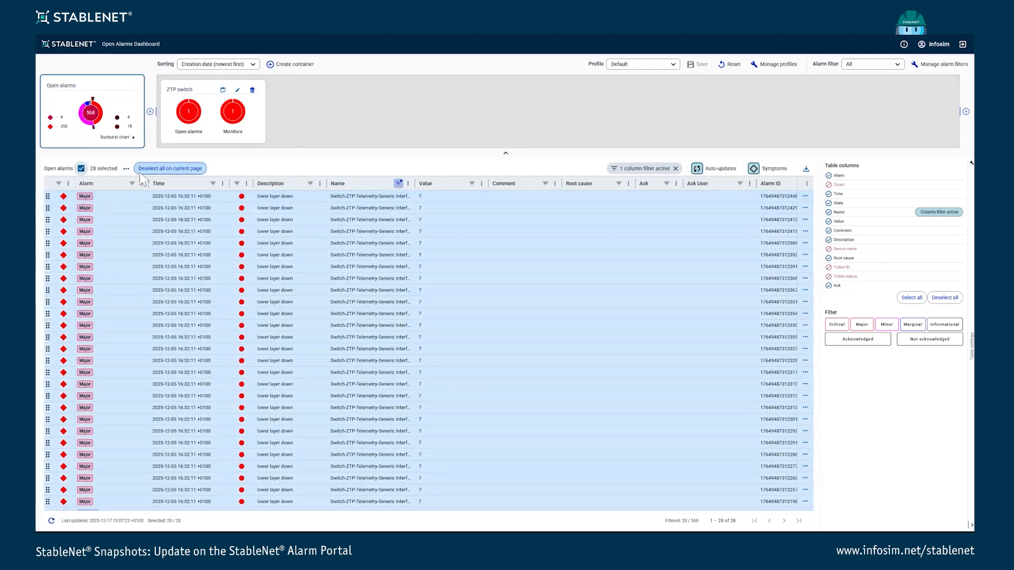
right_click(135, 210)
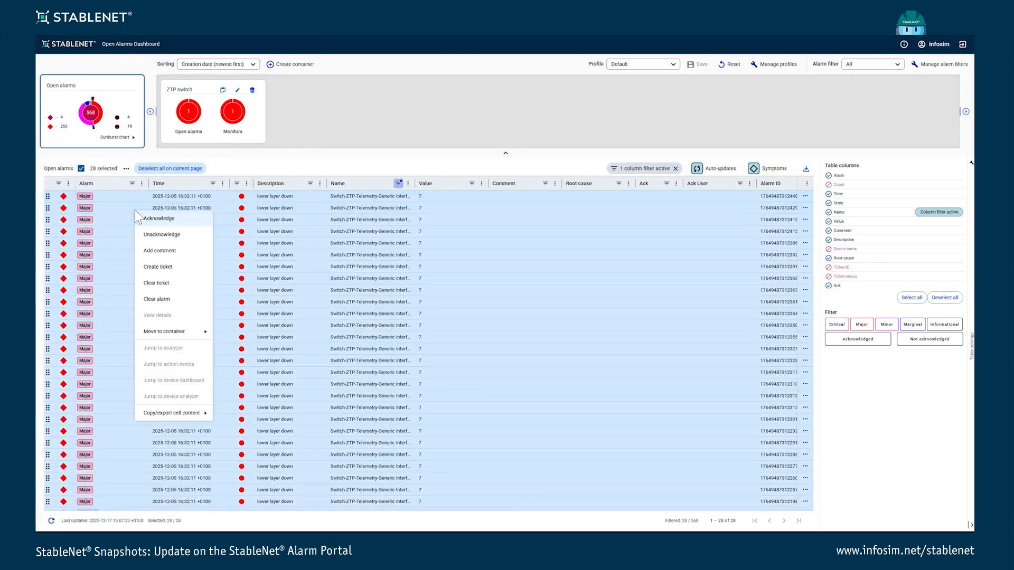
mouse_move(175, 333)
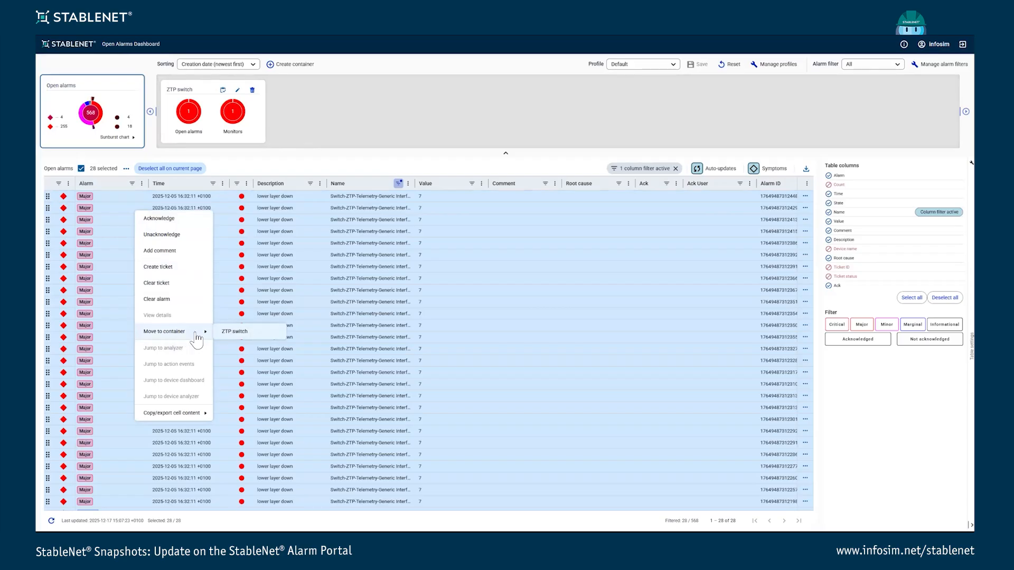
left_click(230, 332)
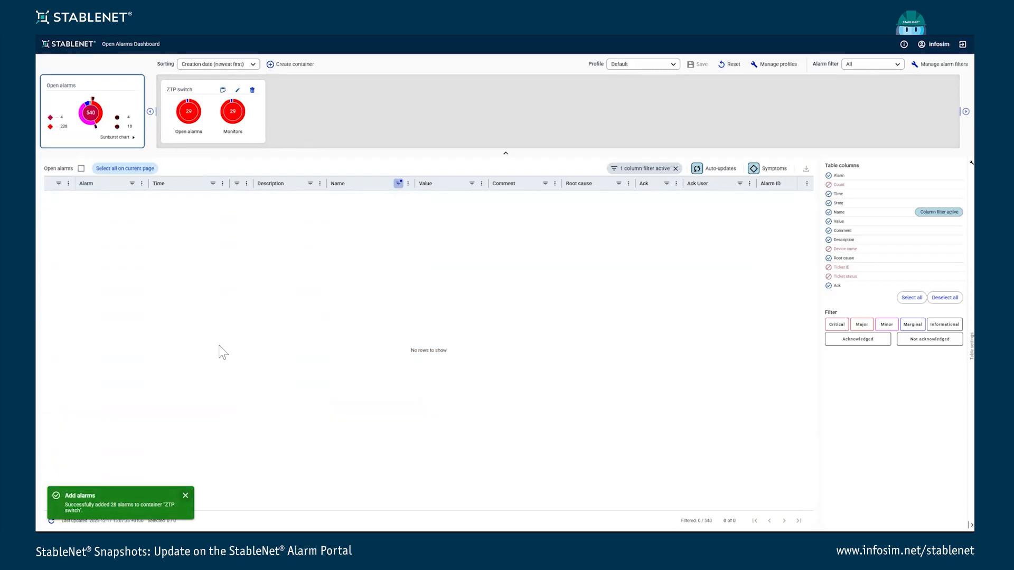
- Clear the Name column filter and display the alarms stored in the ZTP switch container
left_click(676, 169)
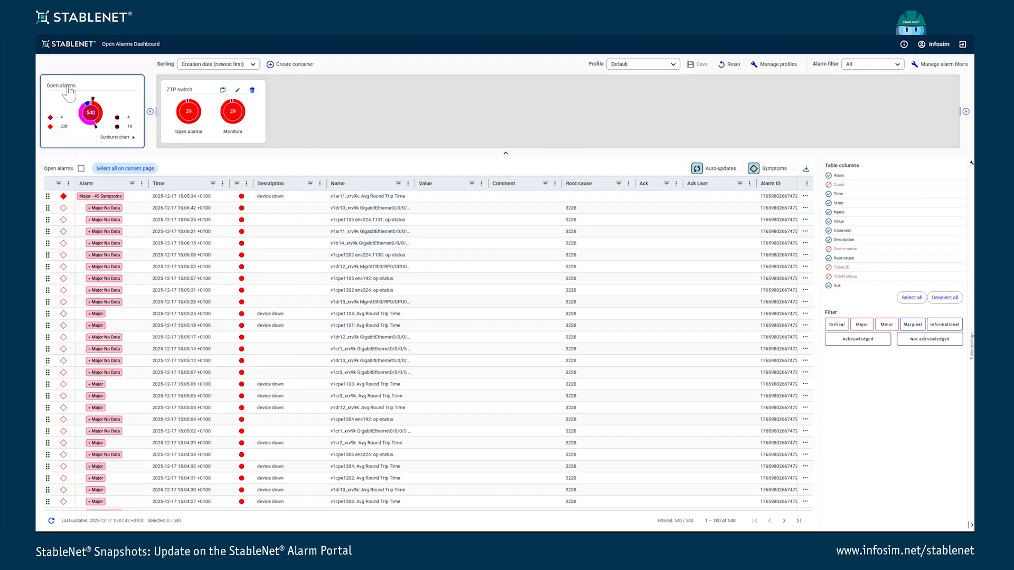
left_click(193, 96)
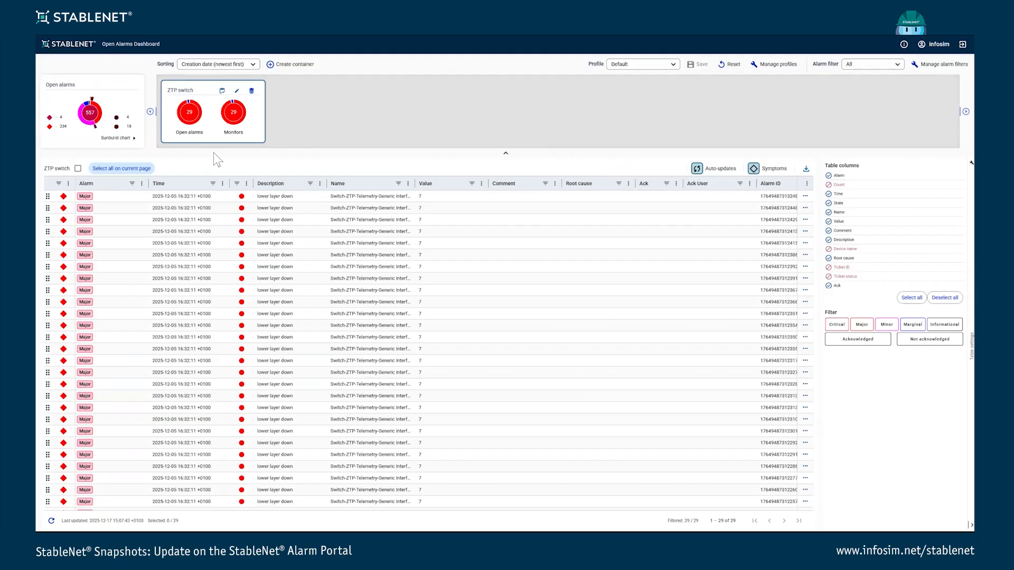
- Start a new profile named "Demo" with Administrators as operation user group and Users as view only user group
left_click(782, 66)
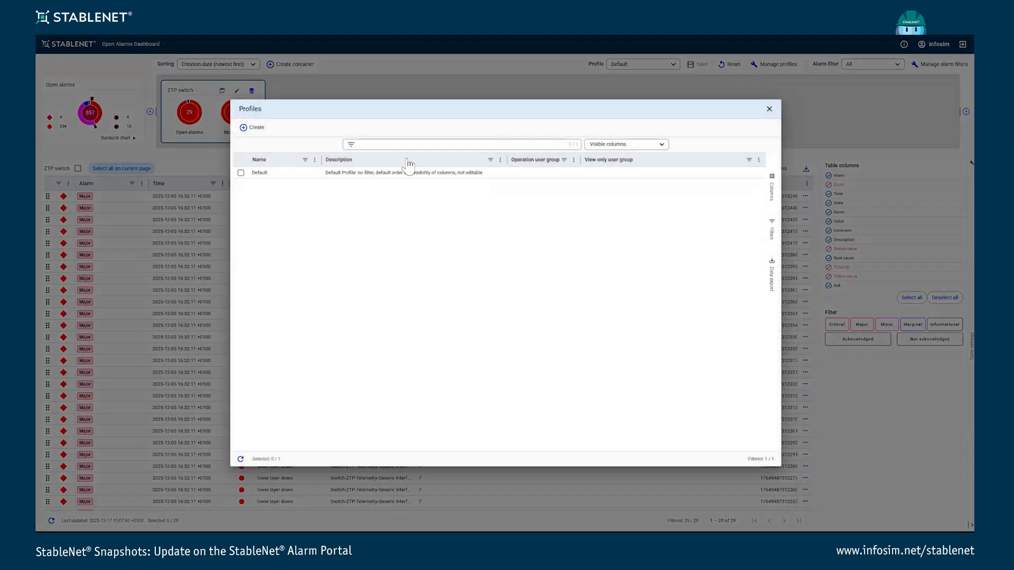
left_click(253, 128)
left_click(344, 158)
type("Demo")
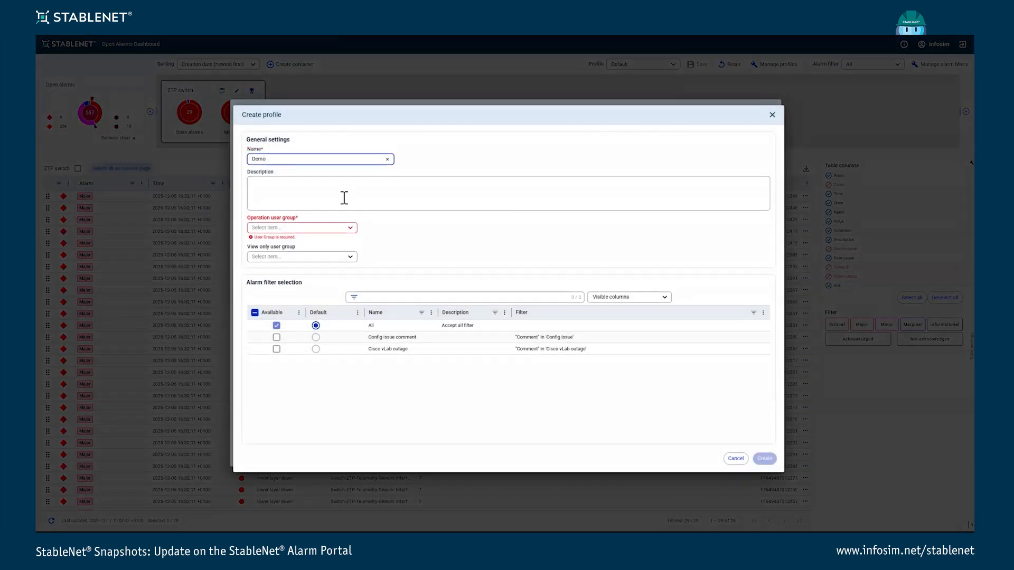
left_click(350, 227)
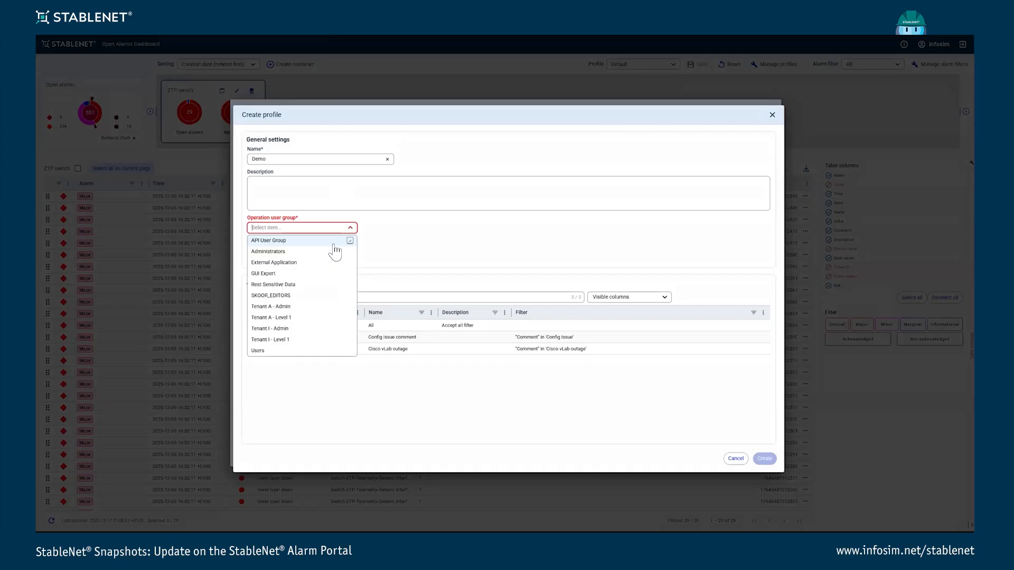
left_click(333, 252)
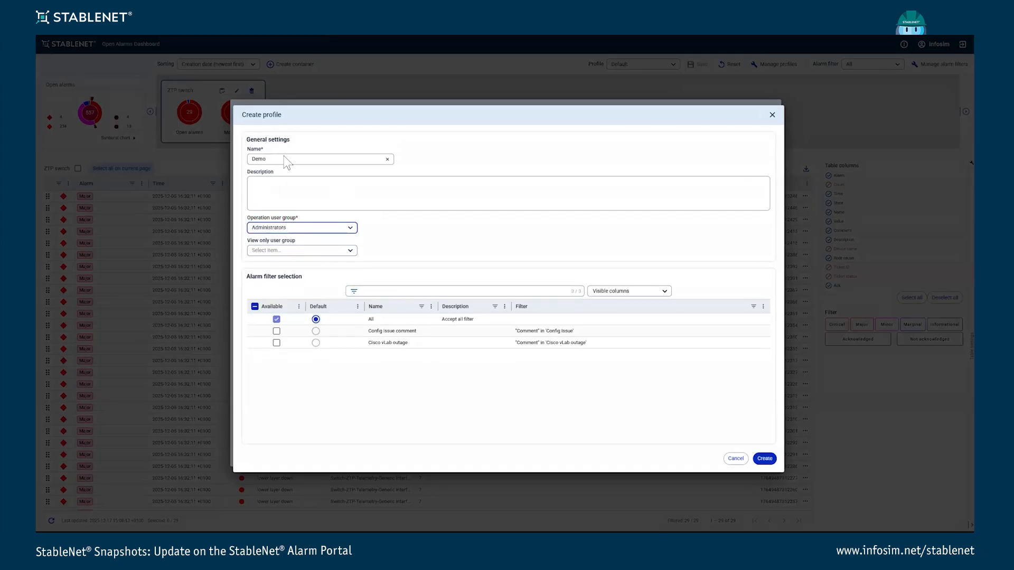
left_click(304, 250)
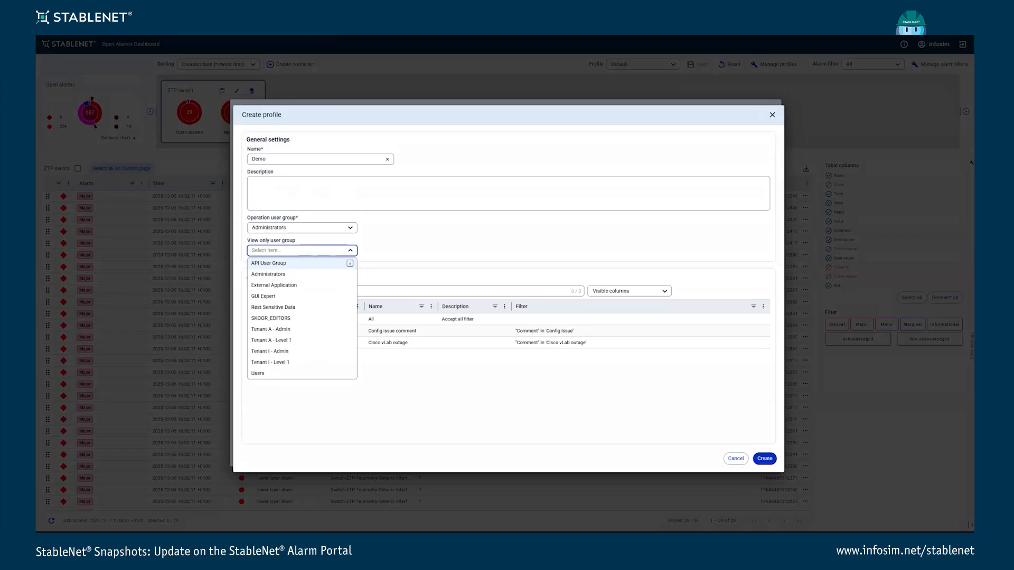
type("use")
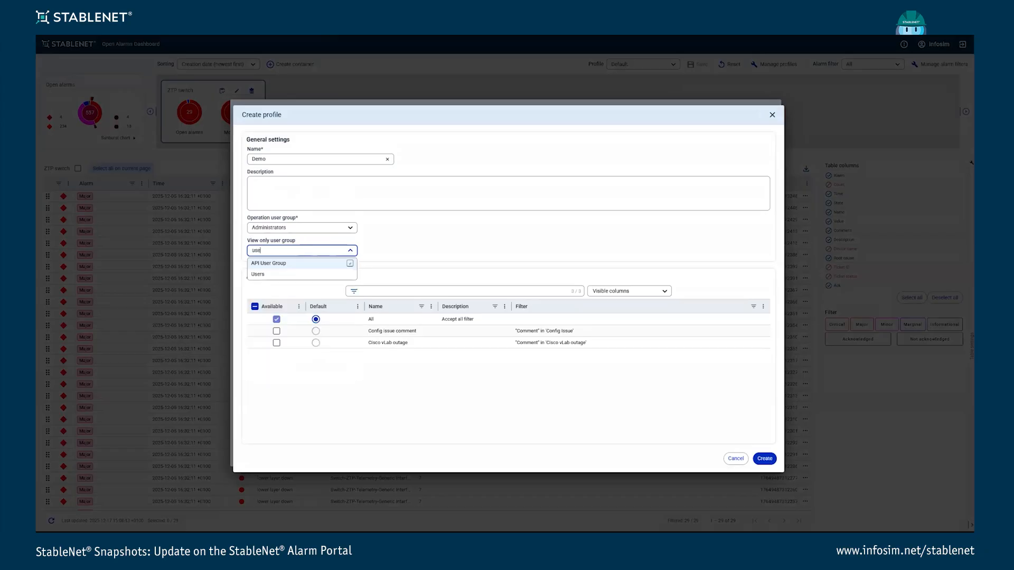
left_click(271, 275)
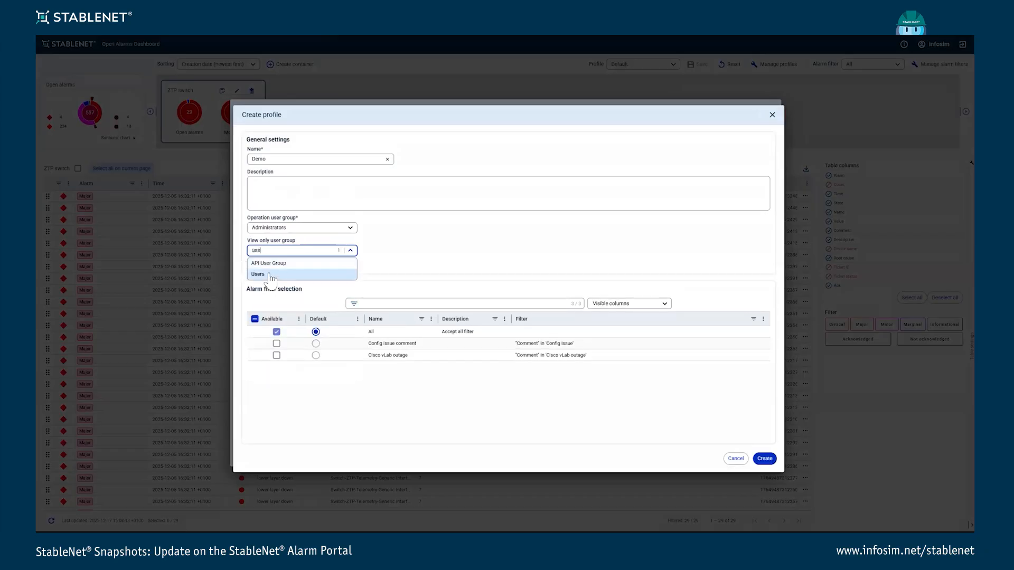
left_click(382, 401)
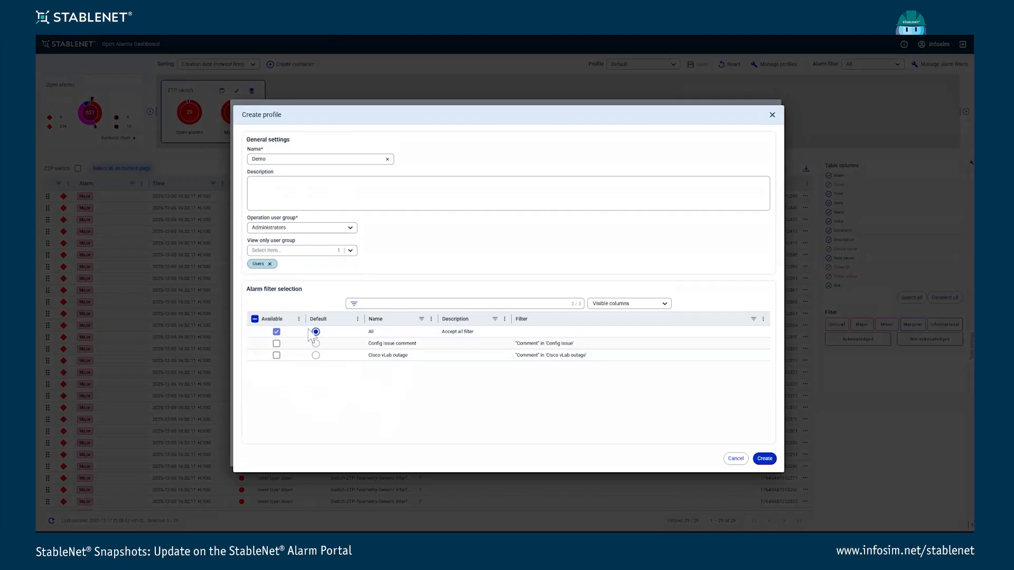
- Make the Cisco vLab outage and Config issue comment alarm filters available in the Demo profile, then create it and return to the dashboard
left_click(276, 356)
left_click(276, 344)
left_click(765, 458)
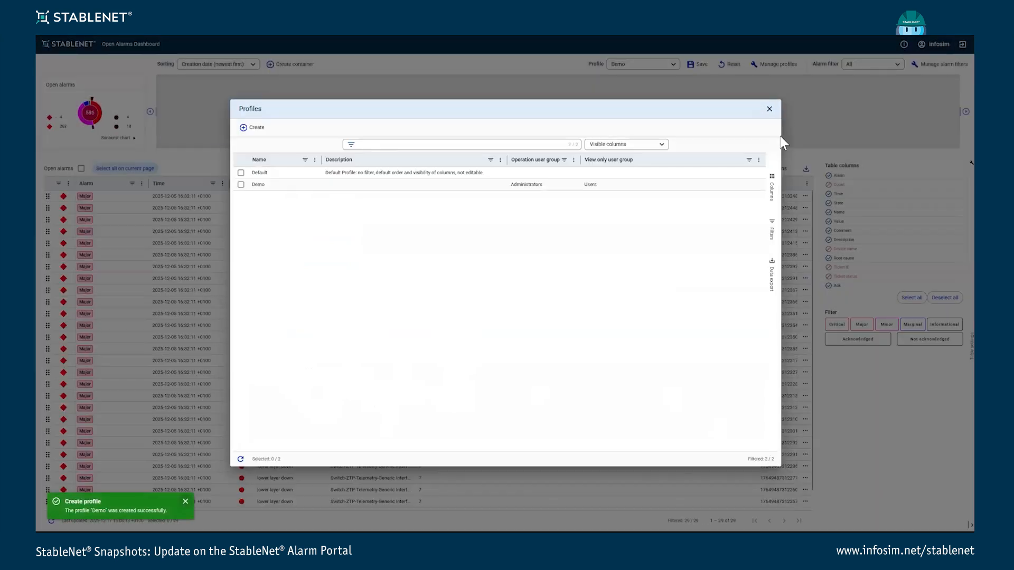
left_click(769, 109)
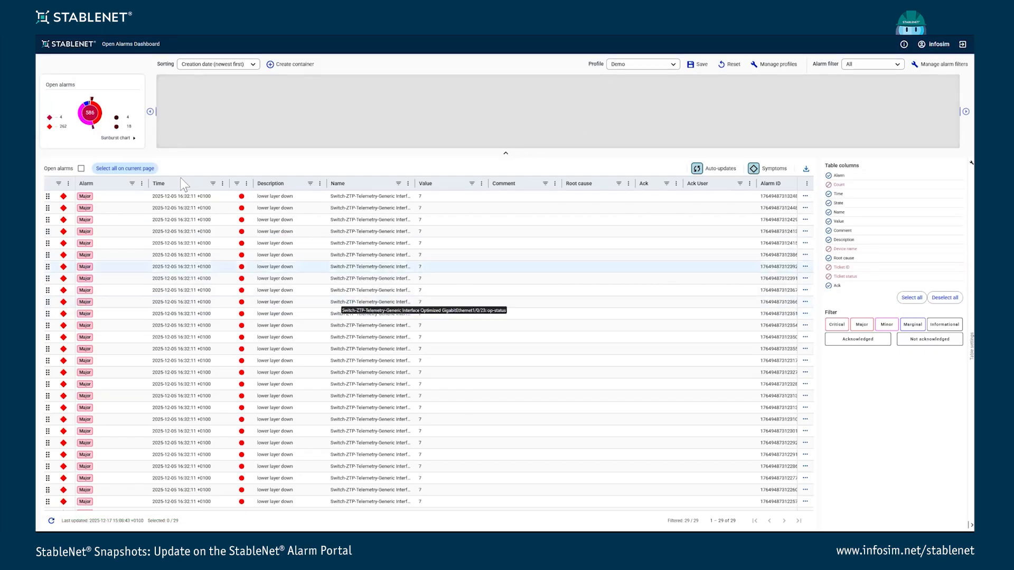
- Add the Ticket ID and Ticket status columns to the open alarms table, collapse the table settings, and save the Demo profile
left_click(88, 83)
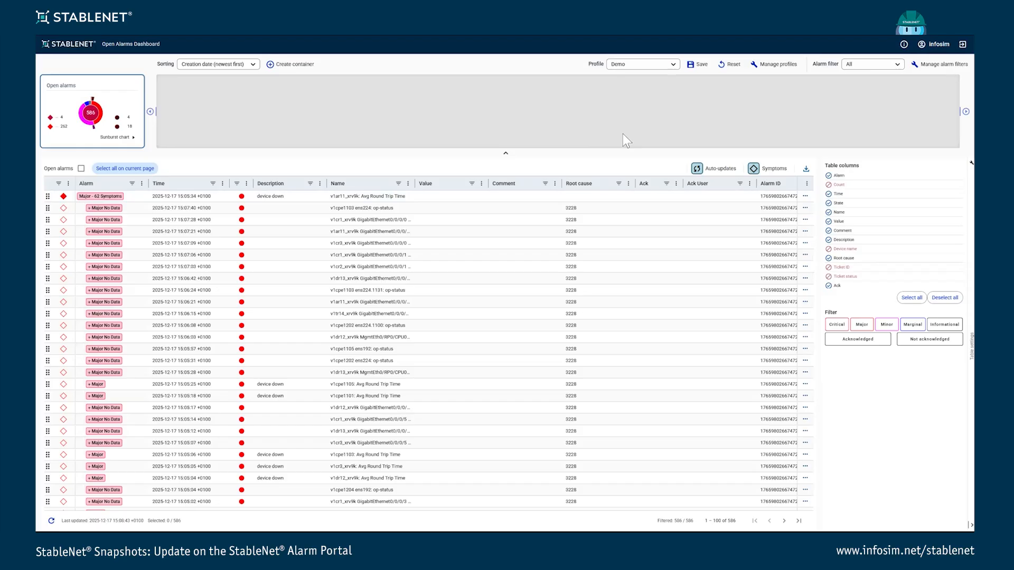
left_click(851, 269)
left_click(845, 276)
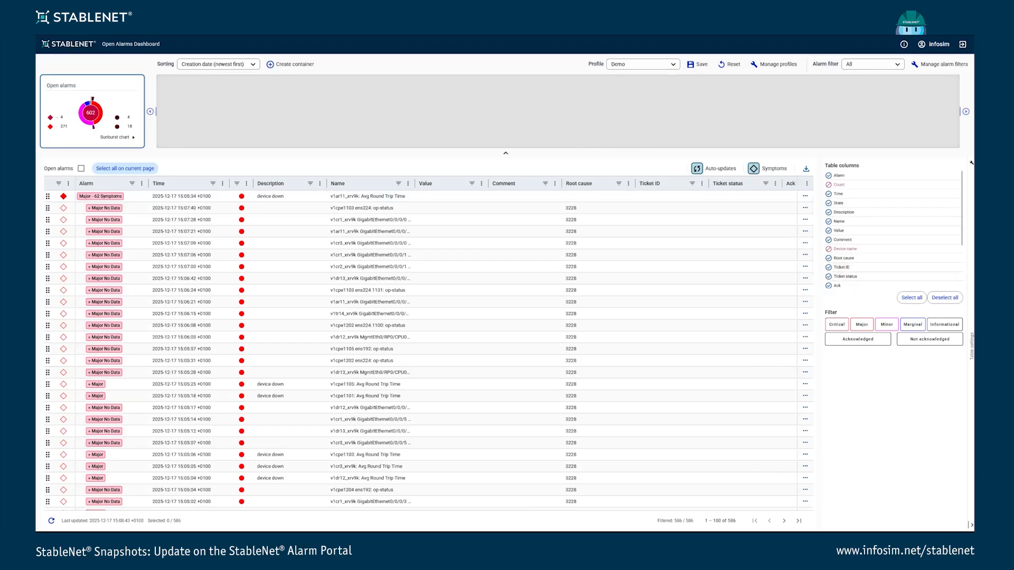
left_click(972, 345)
left_click(702, 64)
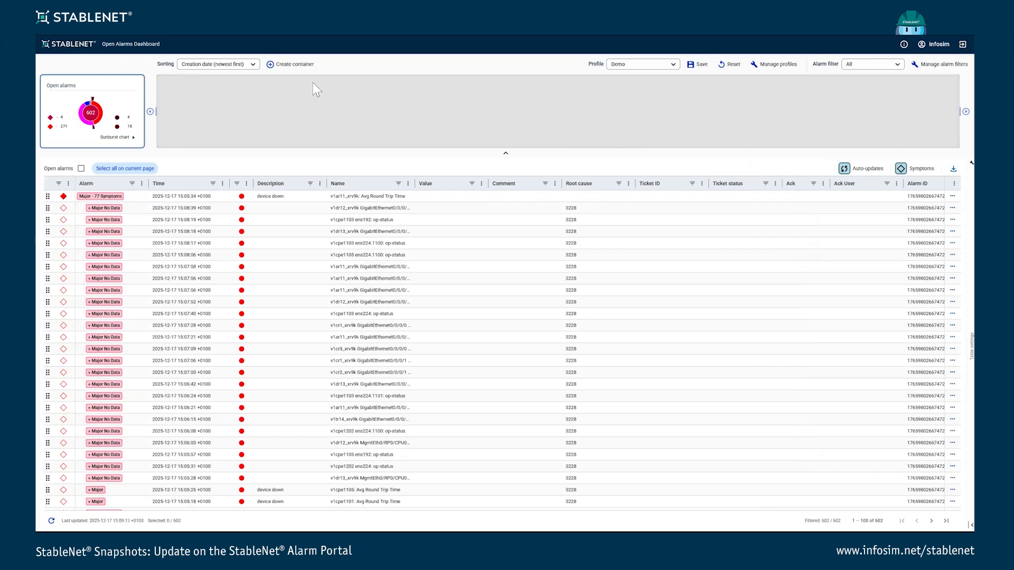
- Create an alarm container named "Cisco vLab outage" with the default cleanup and report settings
left_click(294, 64)
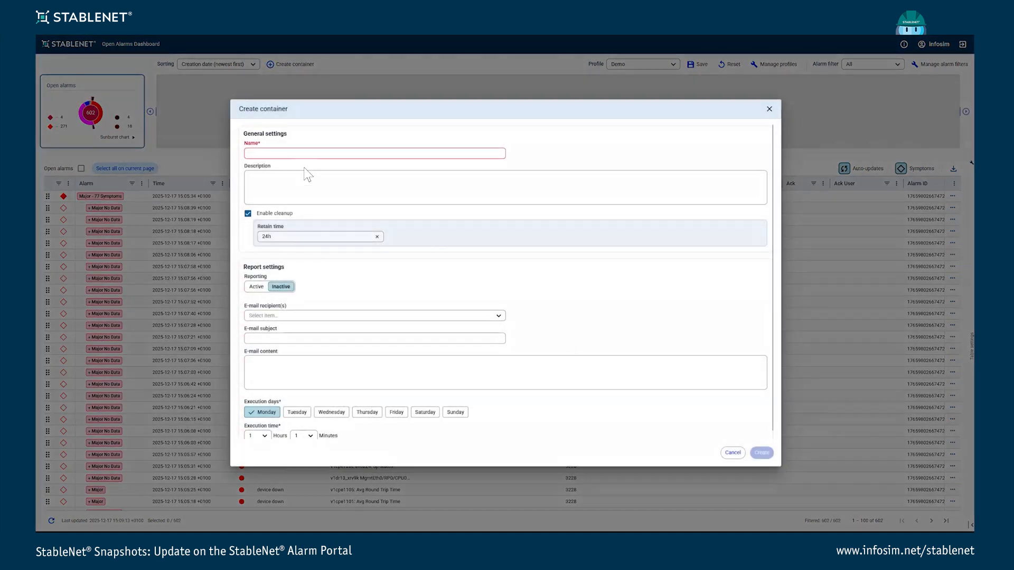
left_click(310, 155)
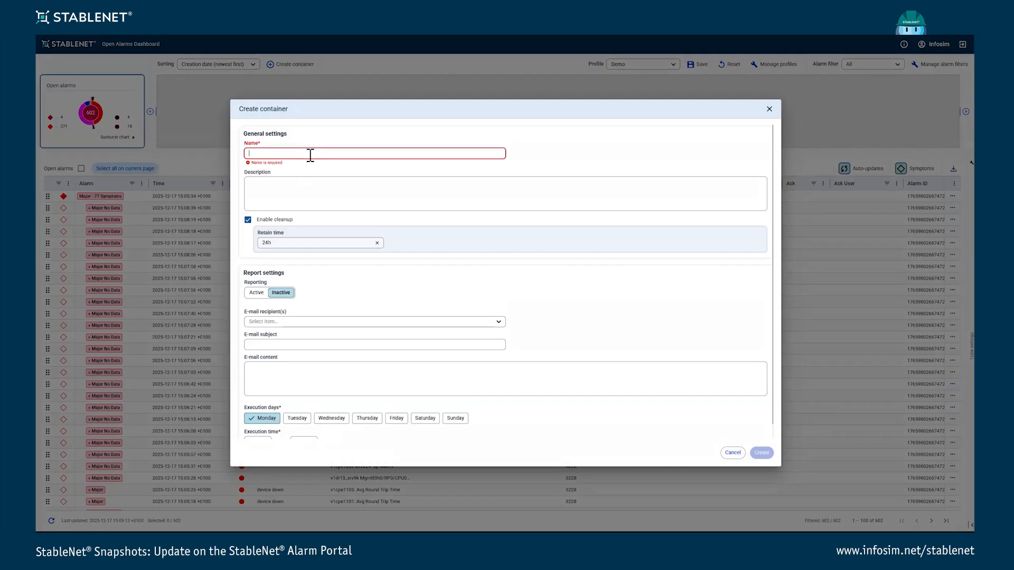
type("Cisco")
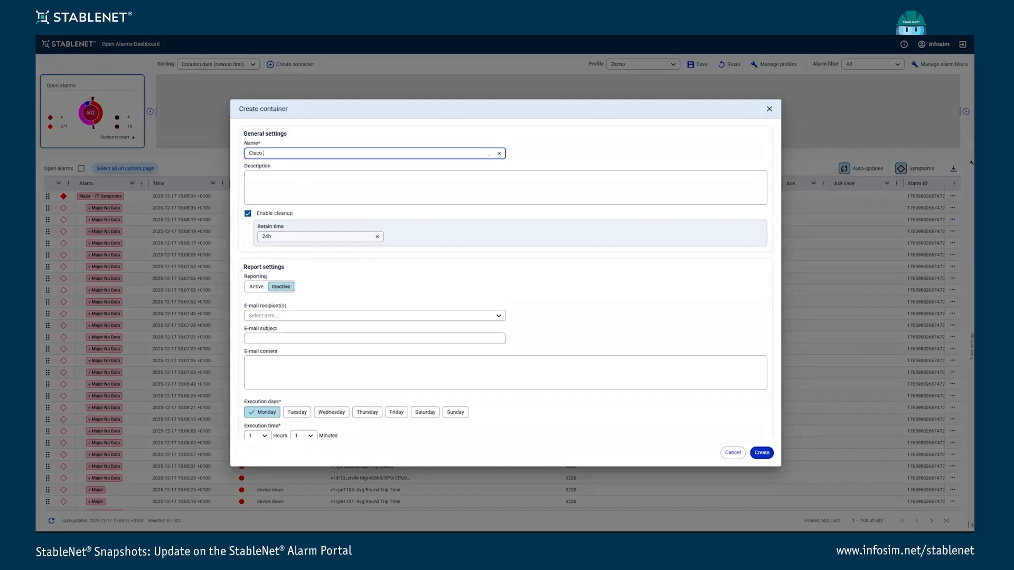
type(" vLab outage")
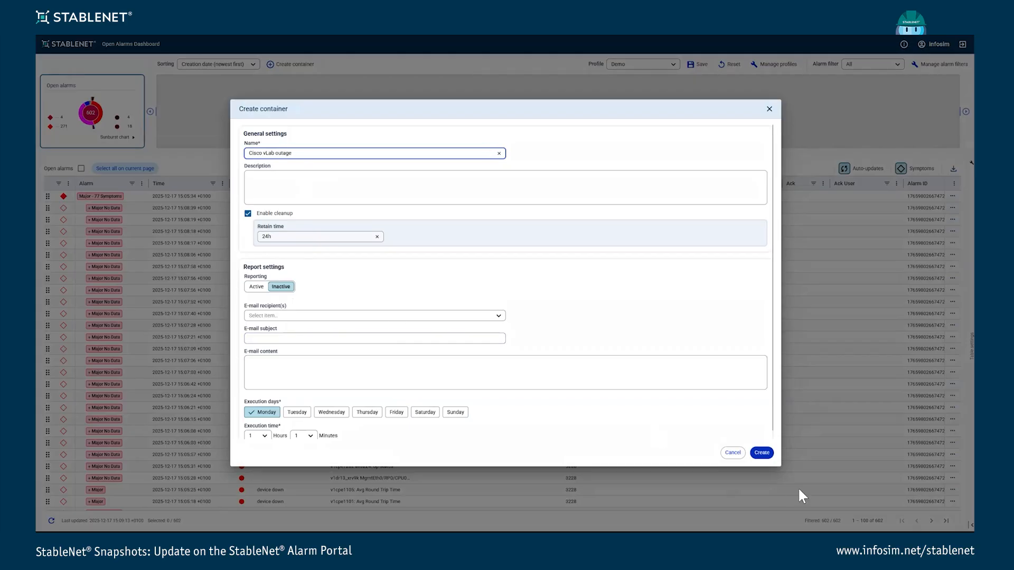
left_click(763, 453)
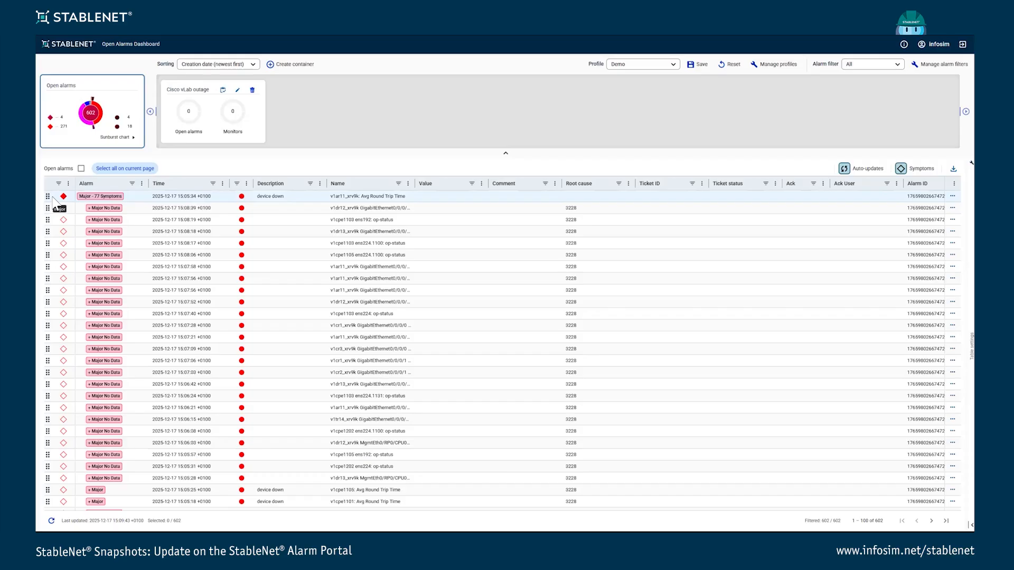
- Move the v1ar11_xrv9k Avg Round Trip Time root cause alarm into the Cisco vLab outage container and display the container's severity breakdown and alarms
left_click_drag(48, 198, 197, 110)
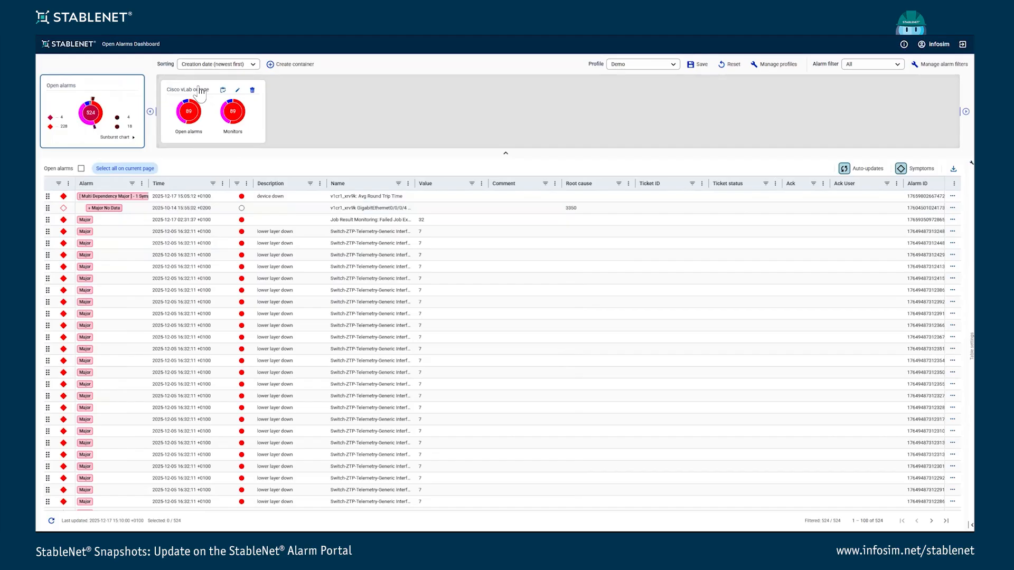
left_click(188, 111)
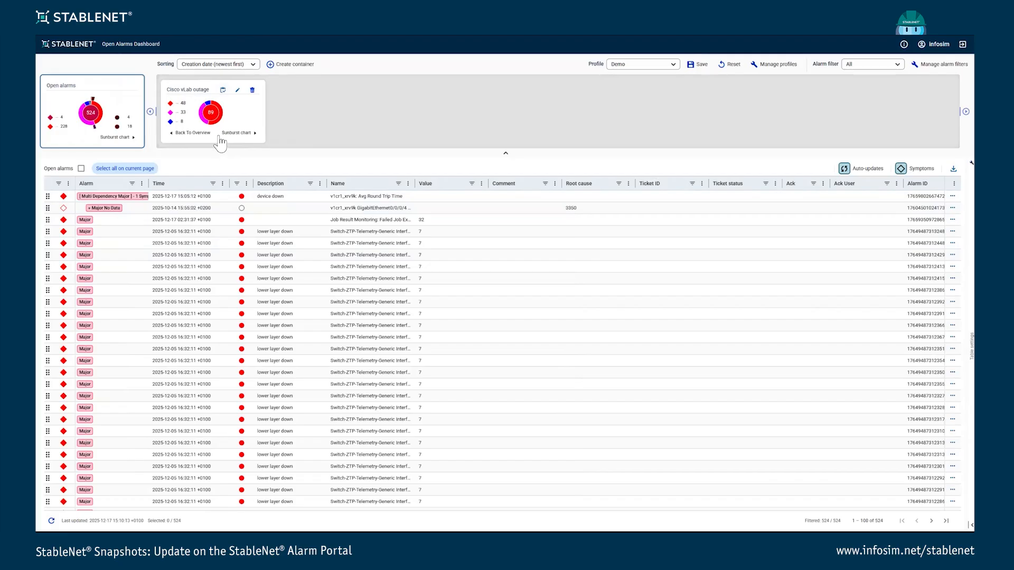
left_click(194, 132)
left_click(216, 117)
left_click(207, 93)
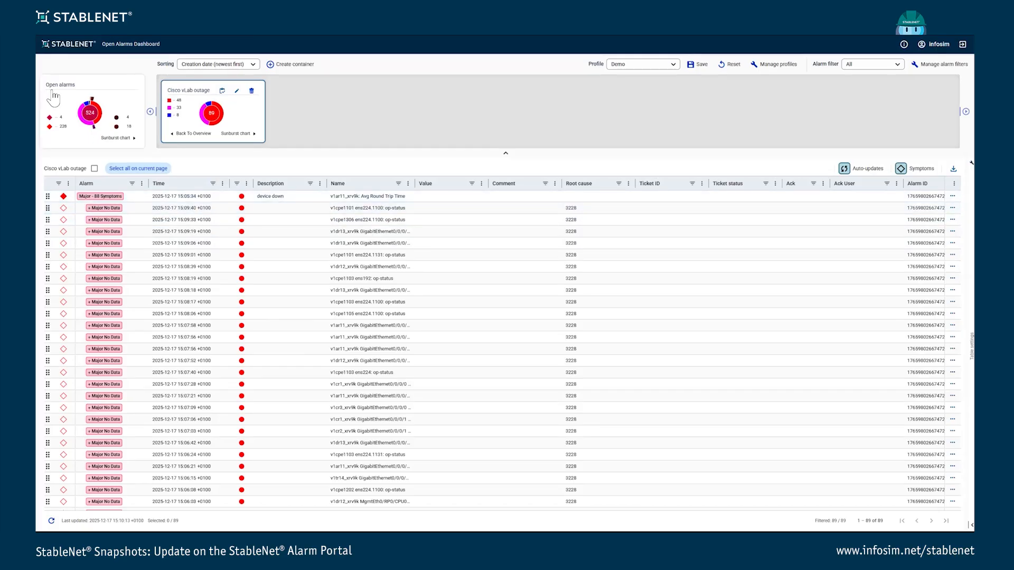
- Examine the alarm symptoms in the details of the v1ar11_xrv9k Avg Round Trip Time alarm, then close the details
double_click(198, 196)
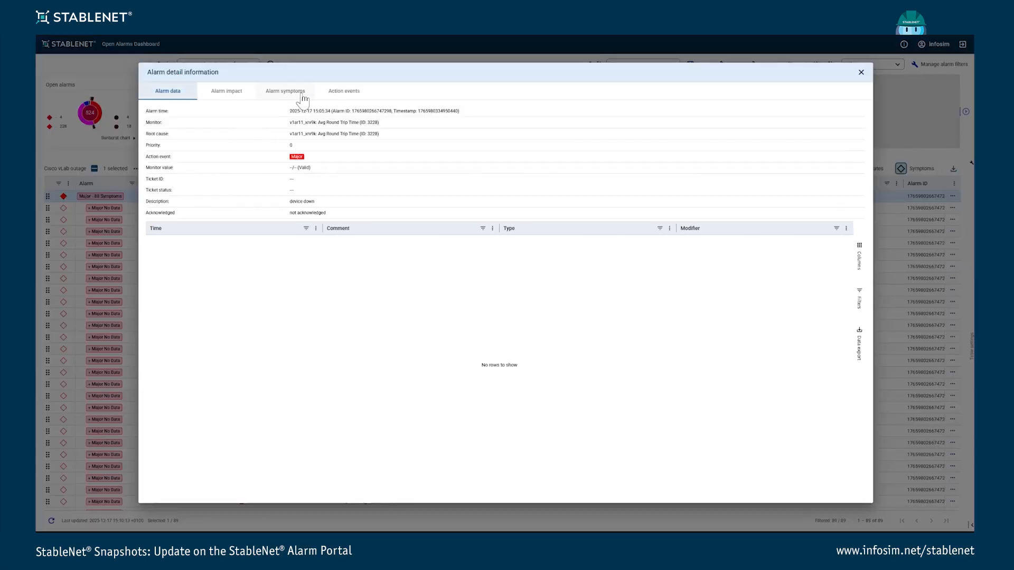
left_click(308, 101)
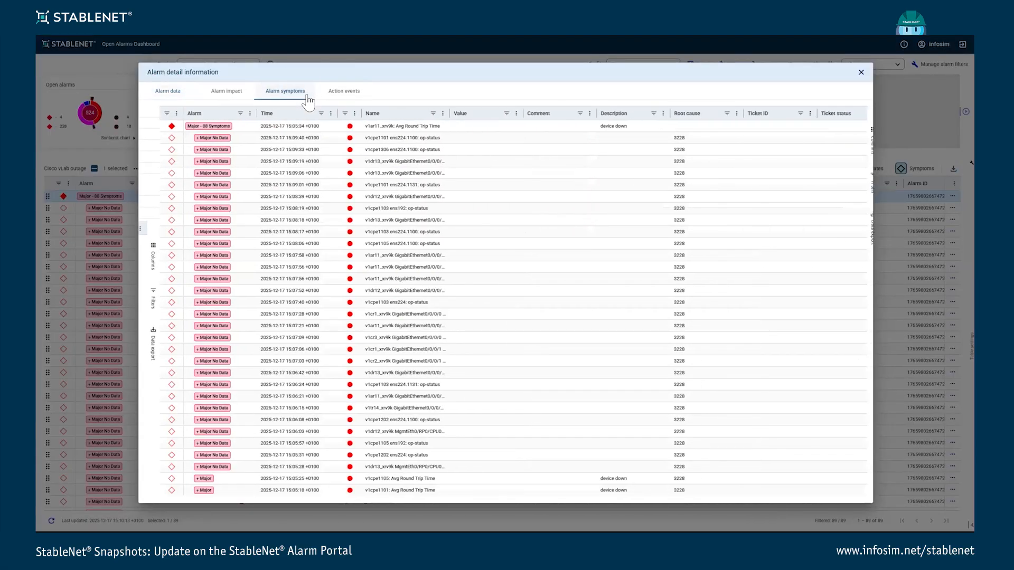
scroll(352, 217, "down", 10)
scroll(352, 216, "down", 2)
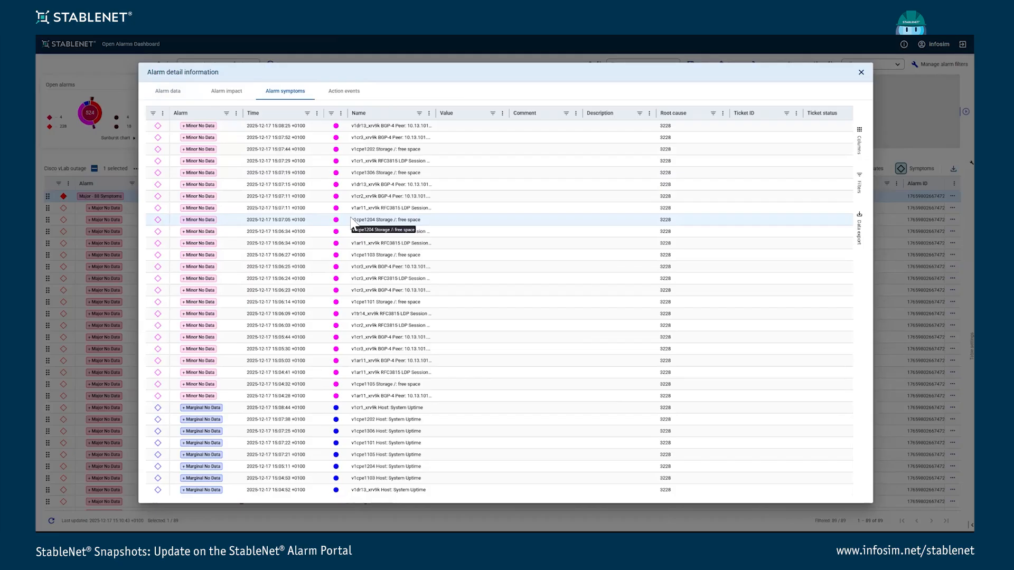
key("Escape")
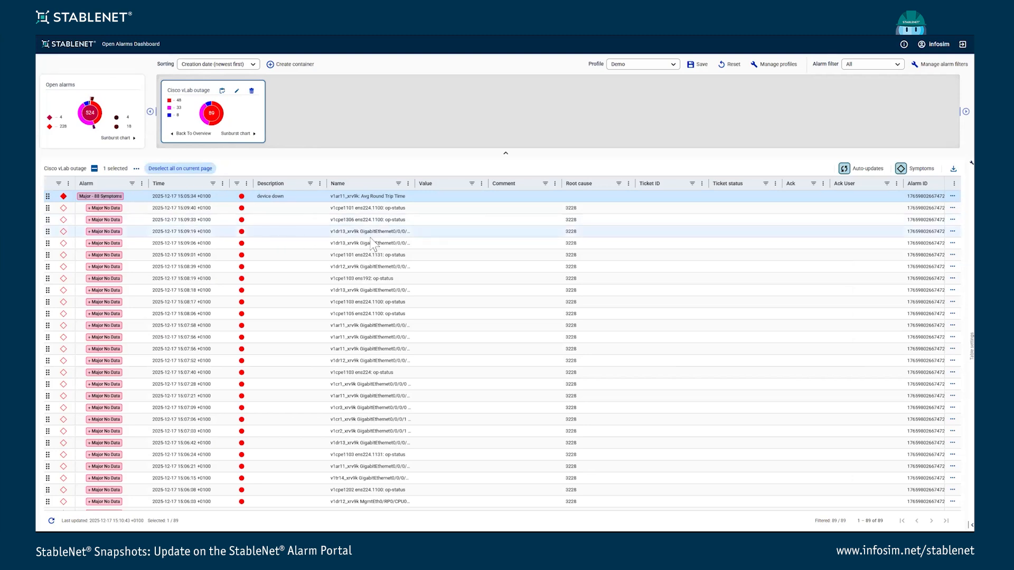
- Add the comment "Cisco vLab outage" to the v1ar11_xrv9k Avg Round Trip Time root cause alarm, keeping it in the current container
right_click(196, 195)
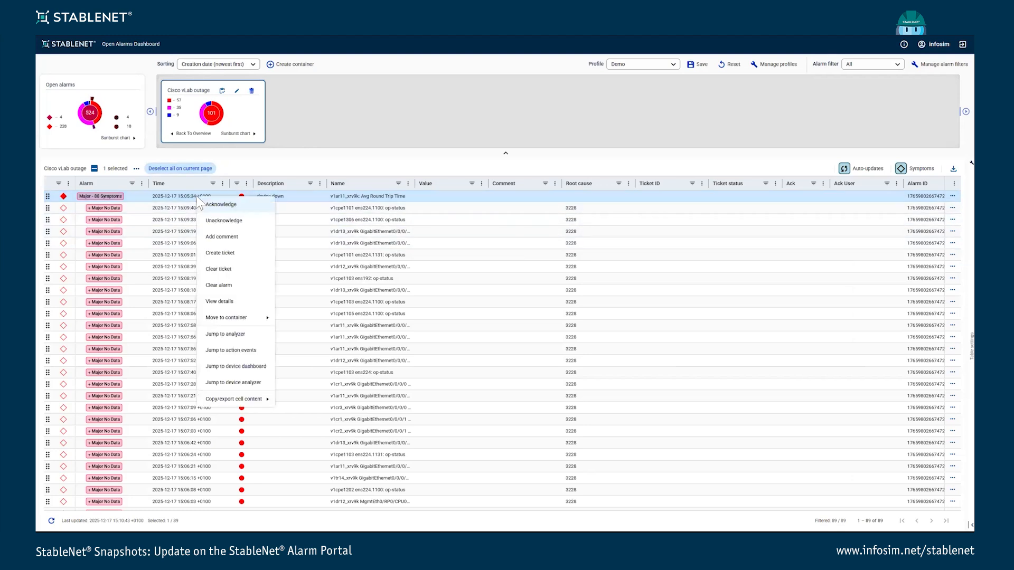
left_click(226, 241)
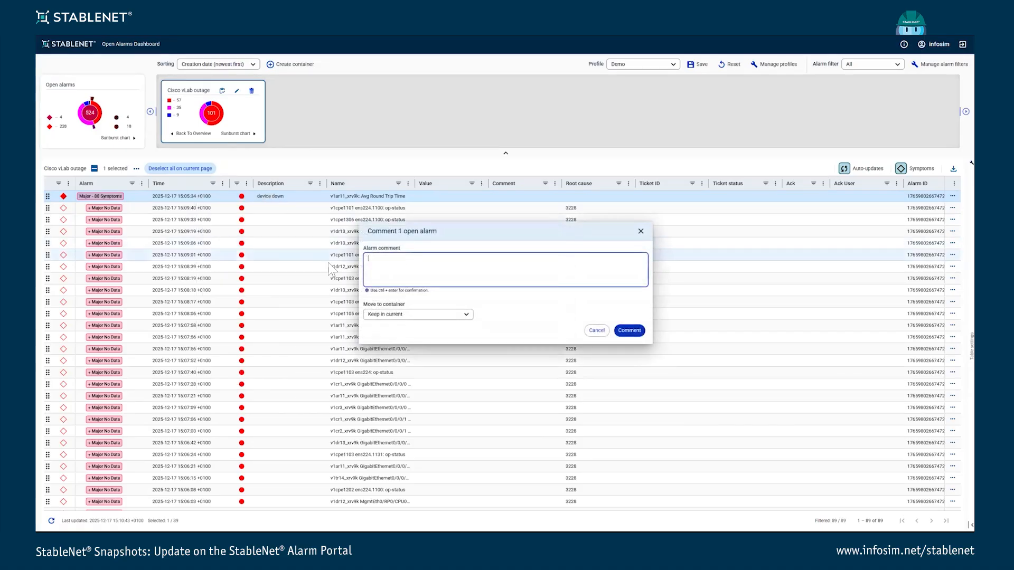
type("C")
type("isco ")
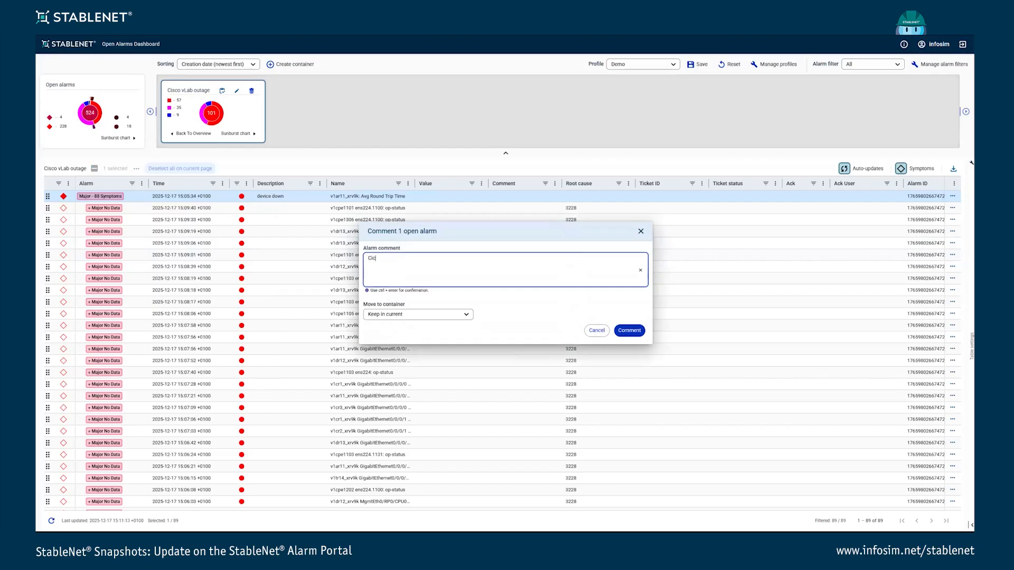
type("vLab outage")
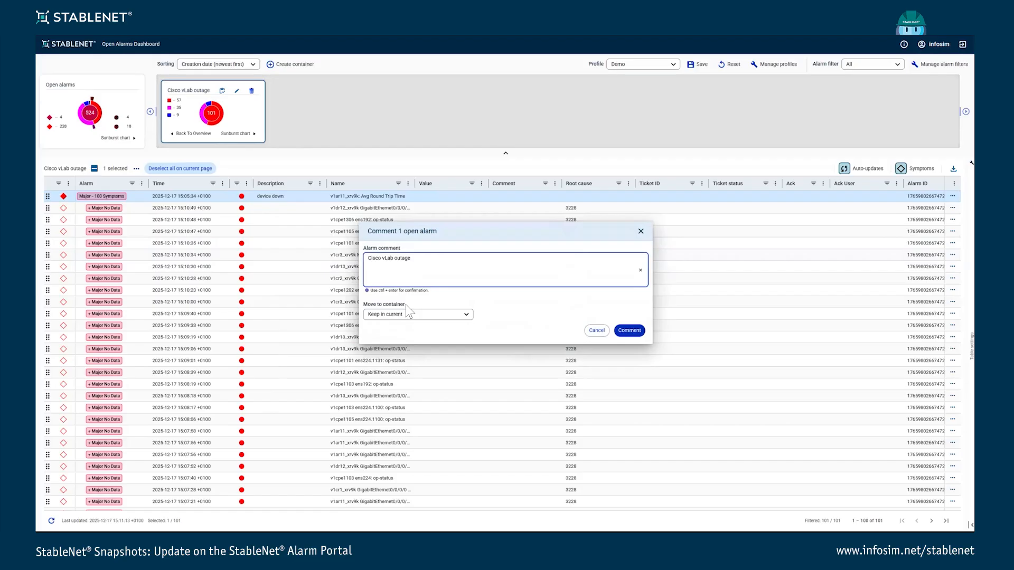
left_click(630, 331)
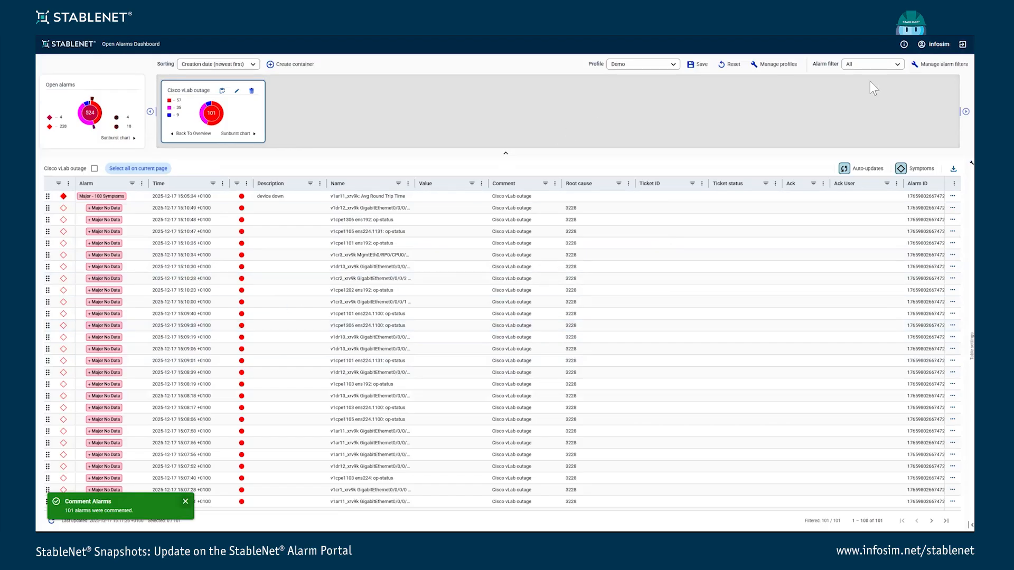
- Apply the Cisco vLab outage alarm filter and look through the filtered alarms of the Cisco vLab outage container
left_click(887, 64)
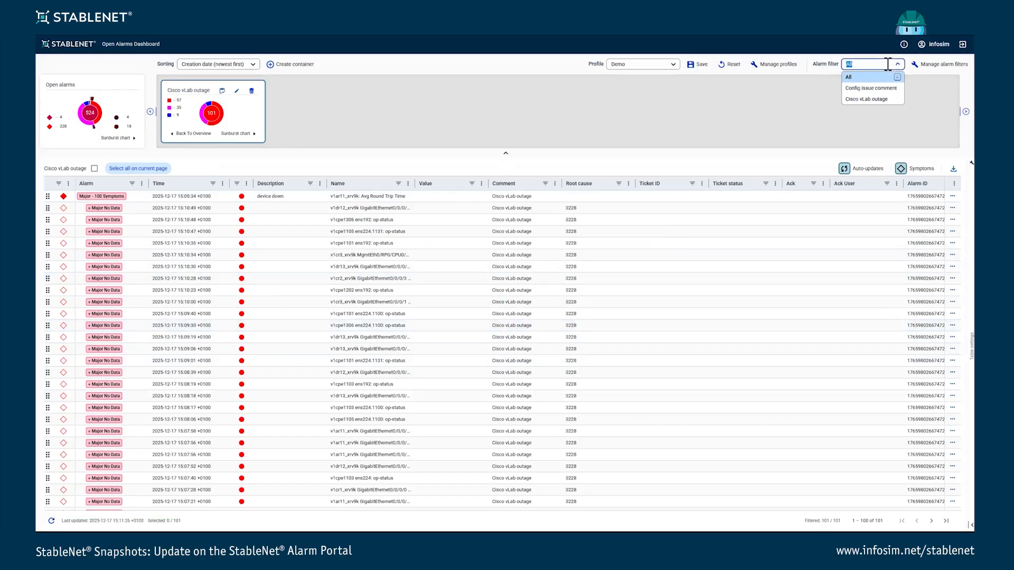
left_click(865, 100)
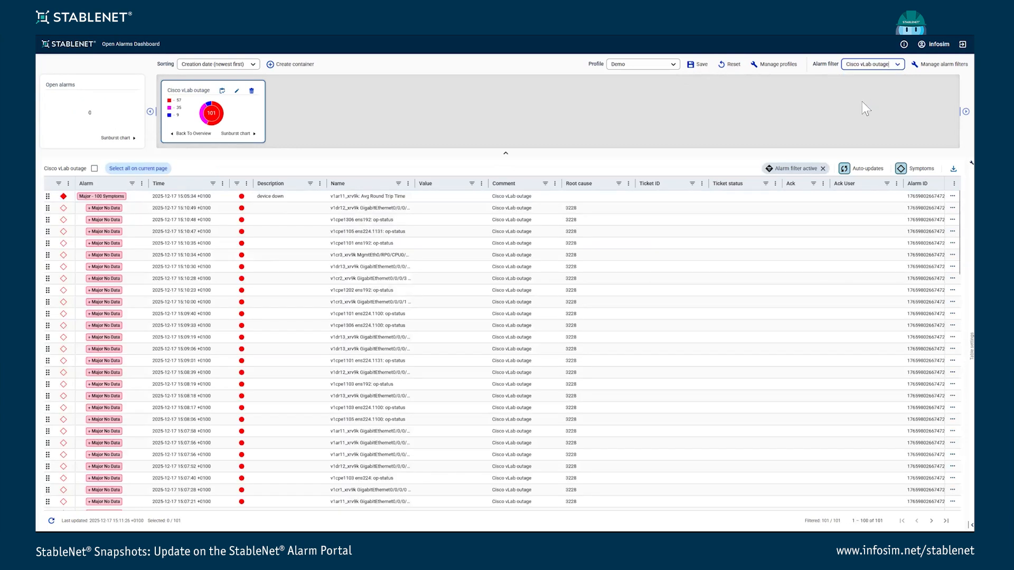
scroll(618, 277, "down", 3)
scroll(621, 282, "down", 20)
scroll(618, 280, "up", 20)
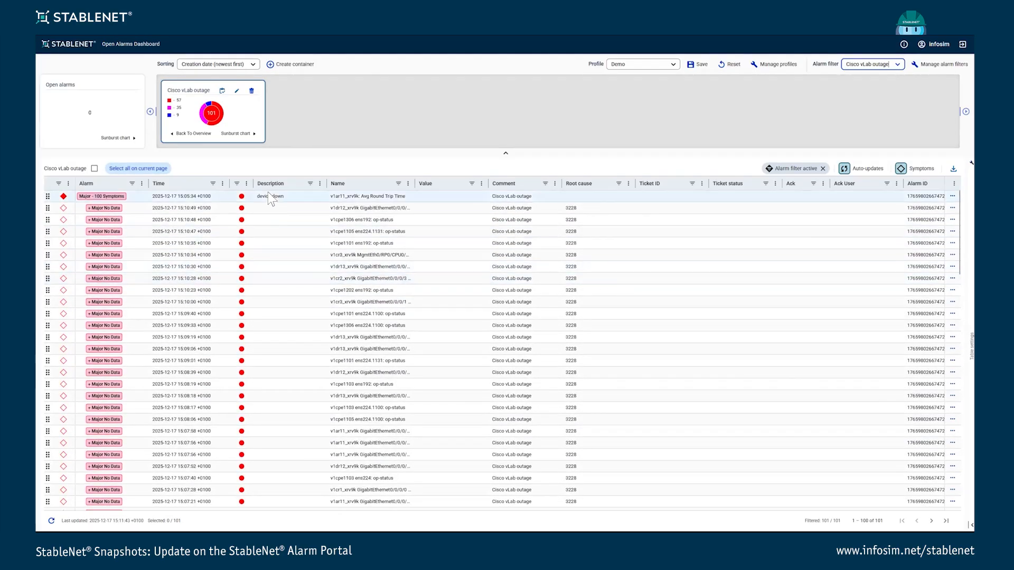
- Check the container with the Config issue comment alarm filter, then set the alarm filter to All and review the alarms
left_click(871, 64)
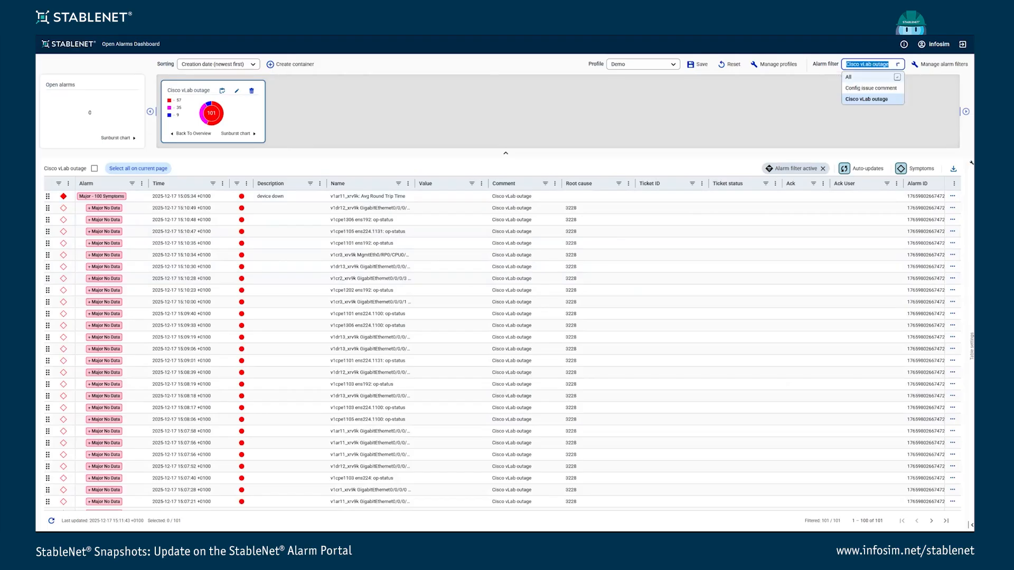
left_click(885, 87)
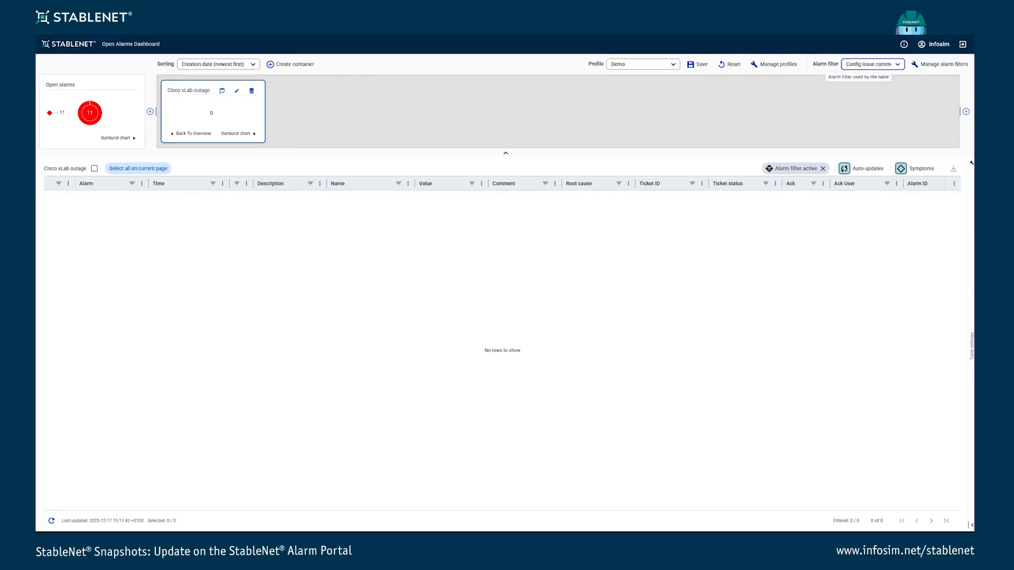
left_click(881, 65)
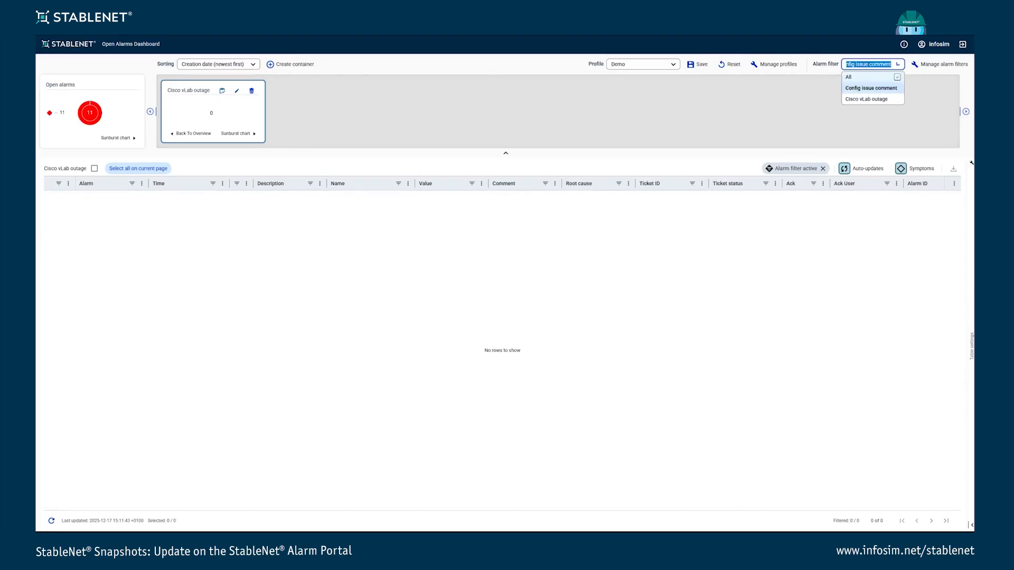
left_click(881, 77)
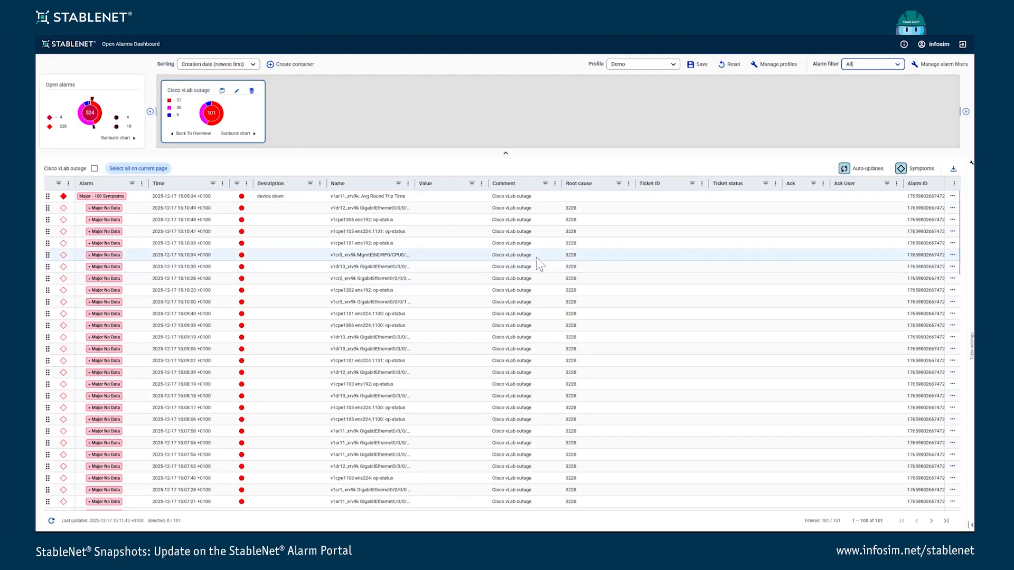
scroll(537, 258, "down", 5)
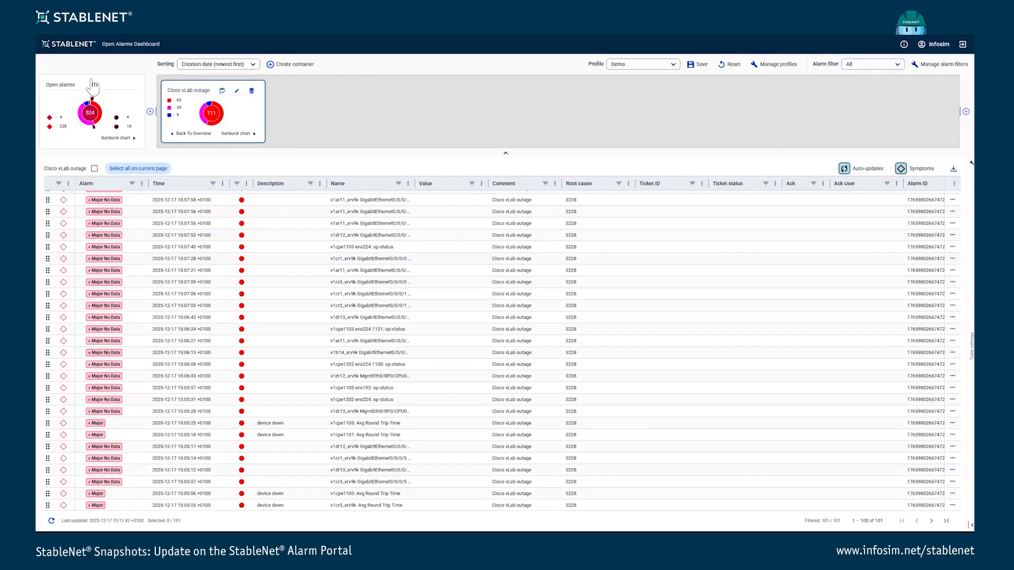
- Display the open alarms and create an alarm container named "Config issues" with the default cleanup and report settings
left_click(94, 93)
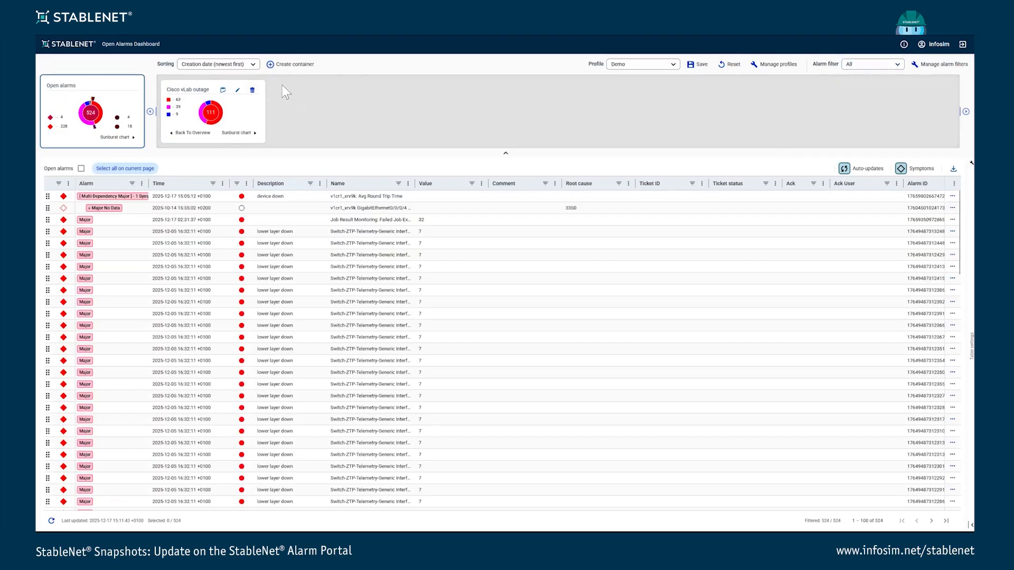
left_click(289, 64)
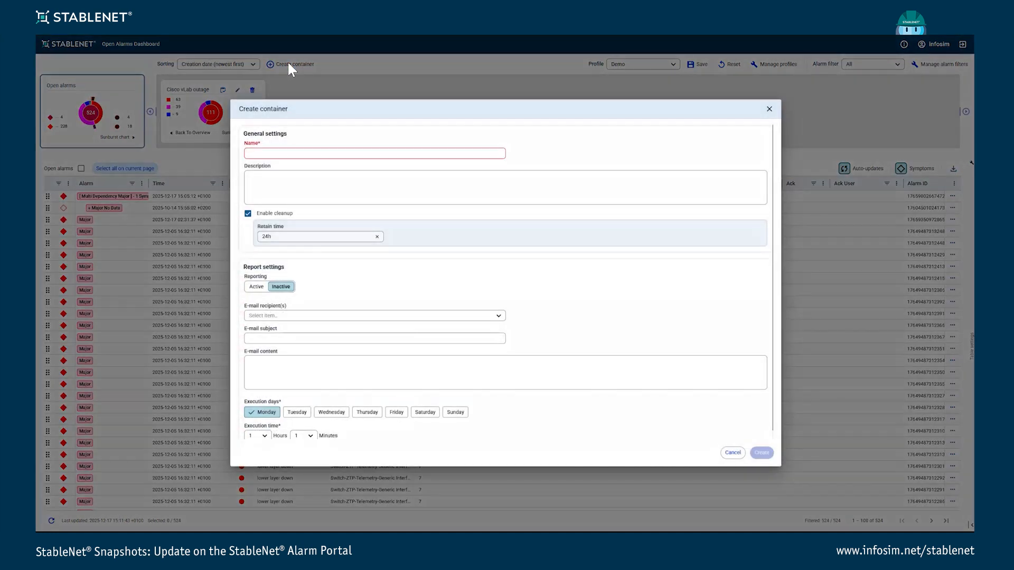
left_click(315, 154)
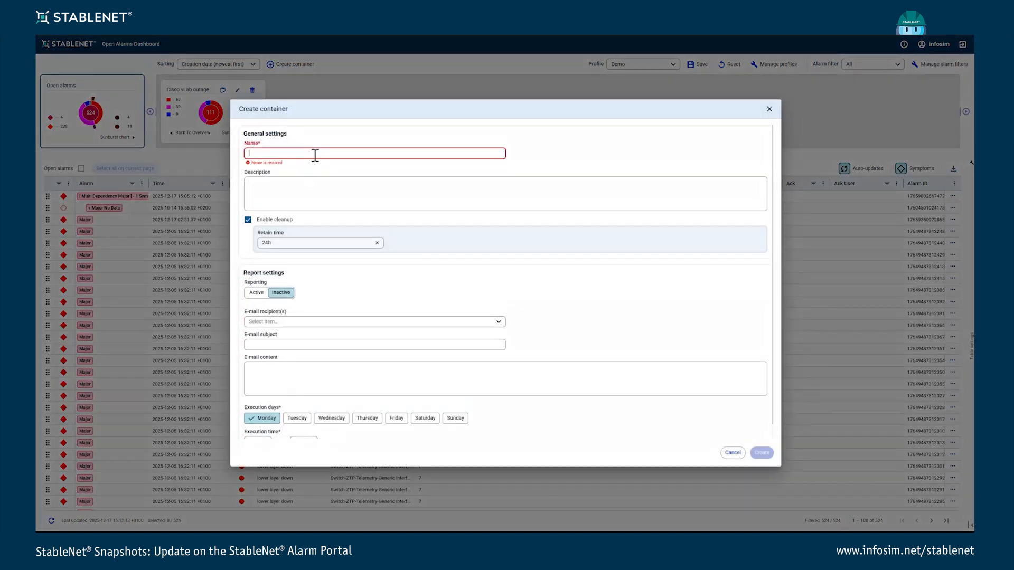
type("Co")
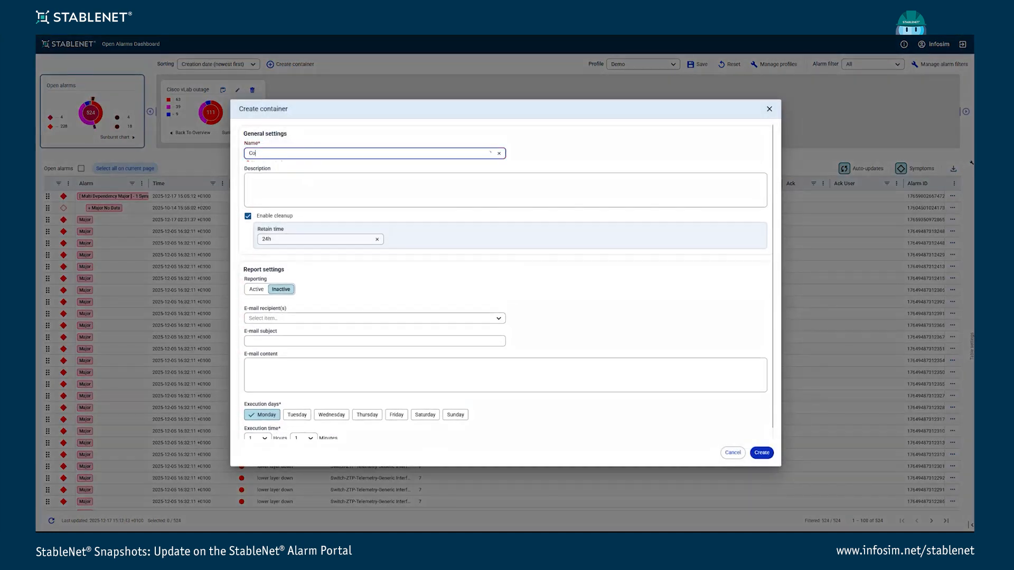
type("nfig Issues")
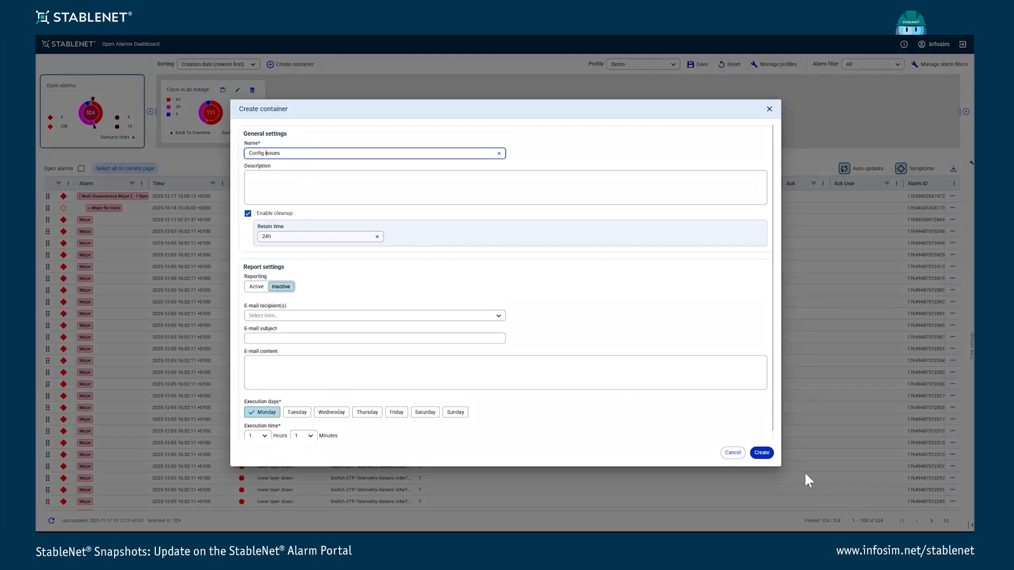
left_click(761, 455)
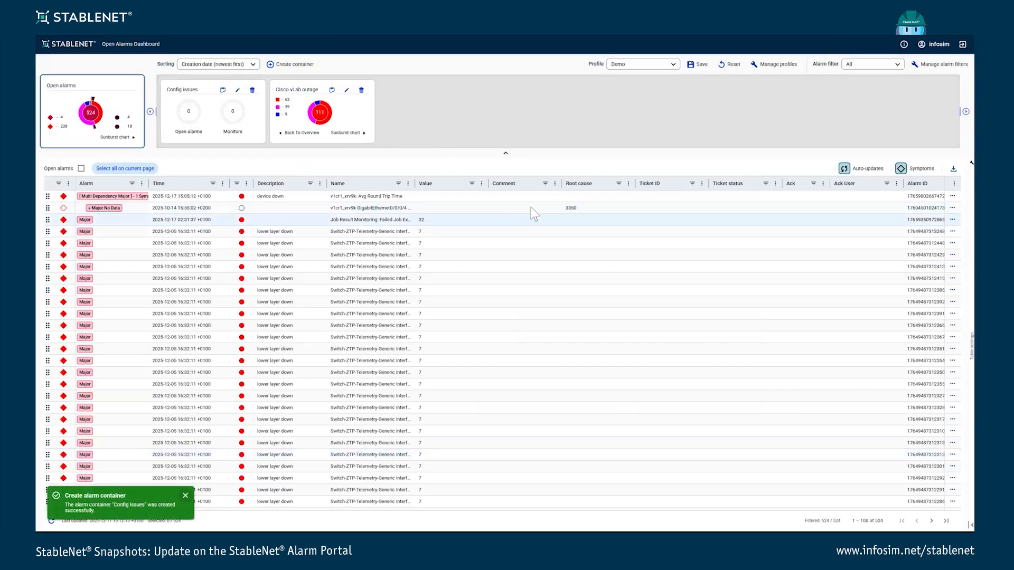
- Filter the open alarms to comments containing "issue" and move all matching alarms into the Config issues container
left_click(545, 184)
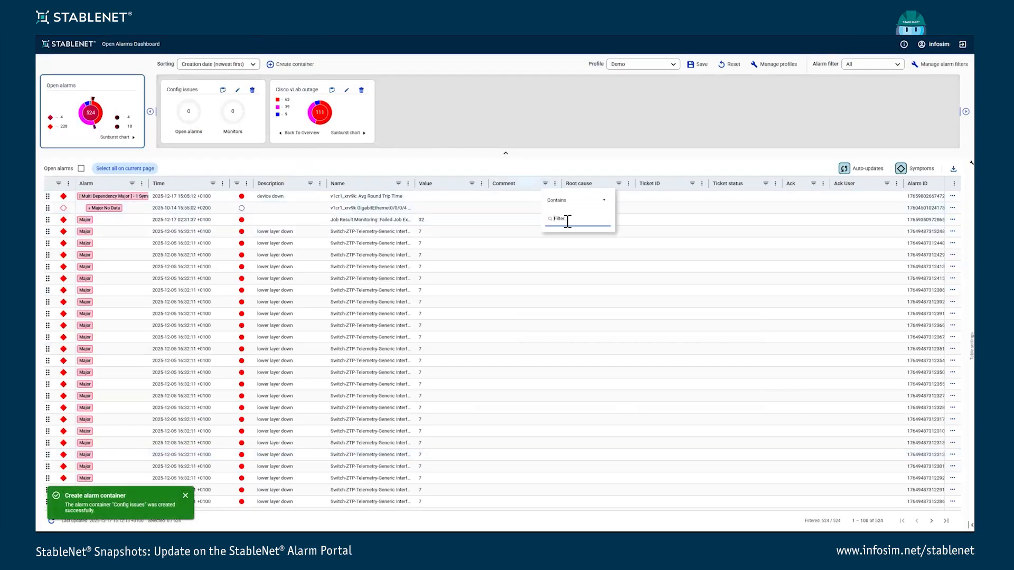
type("issue")
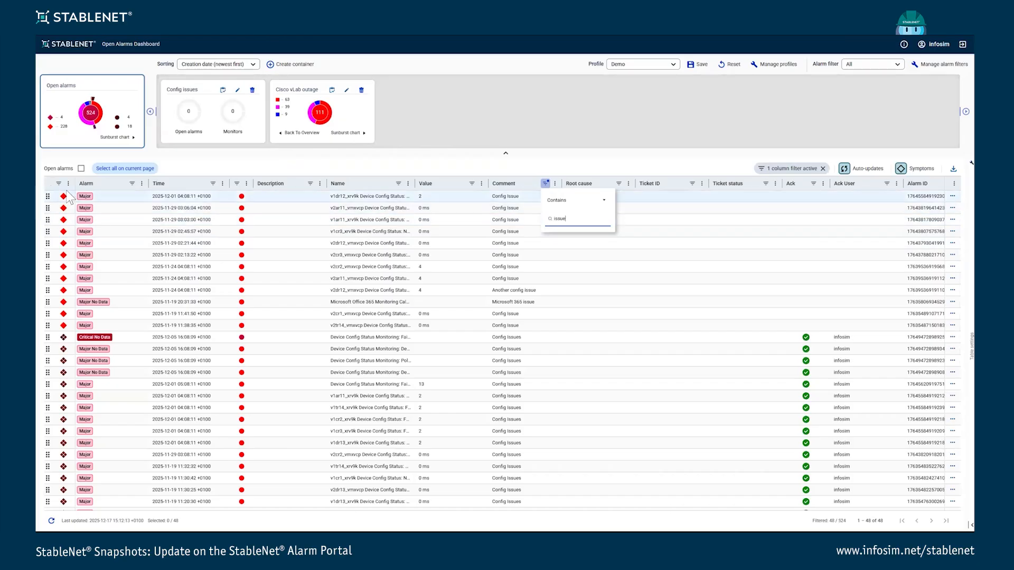
left_click(81, 168)
left_click_drag(50, 224, 208, 104)
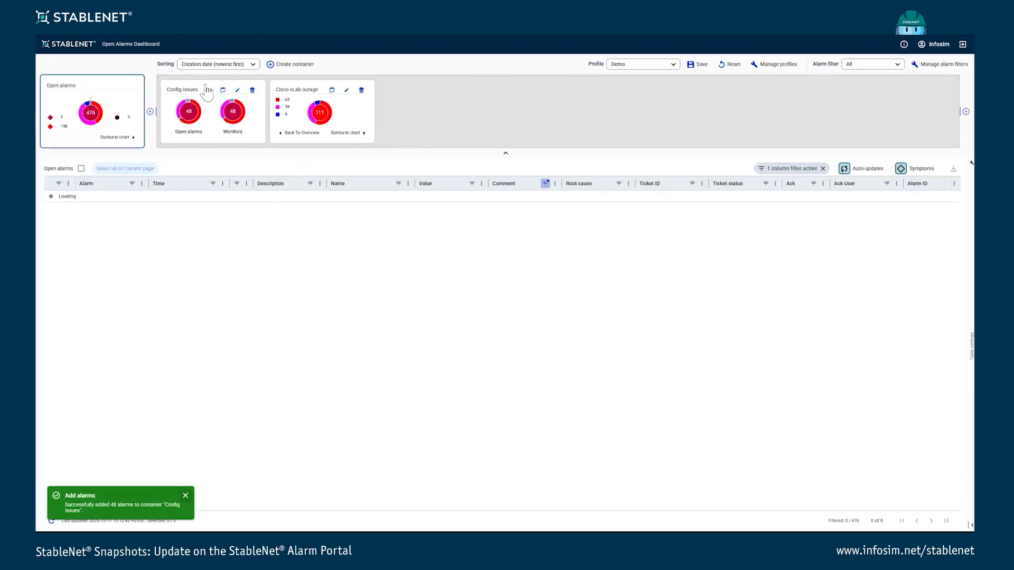
- Move the v2cr3, v2cr2, v2ar11 and v2dr12 vmxvcp alarms and the Microsoft Office 365 alarm from the Config issues container back to Open alarms
left_click(206, 95)
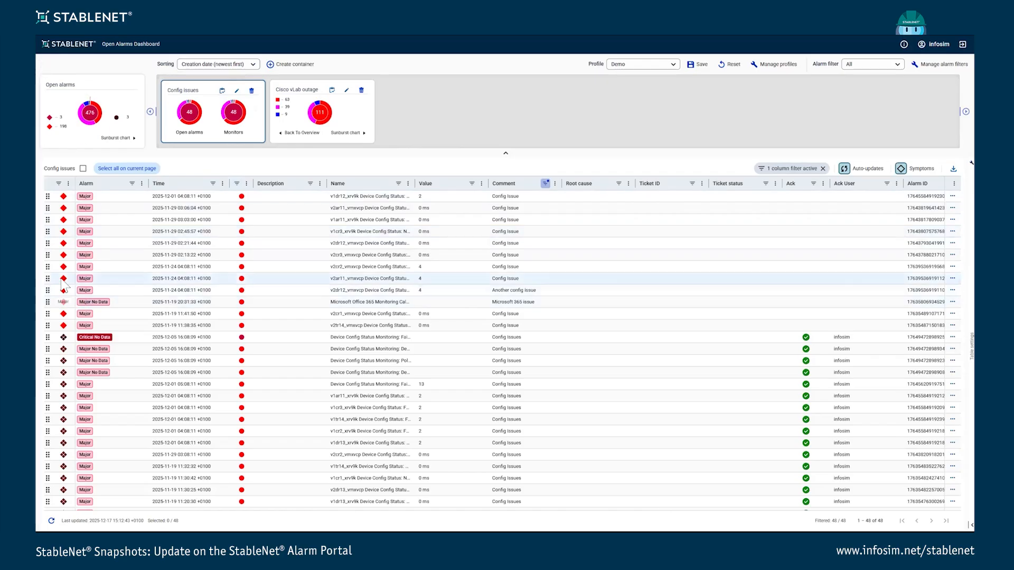
left_click(48, 255)
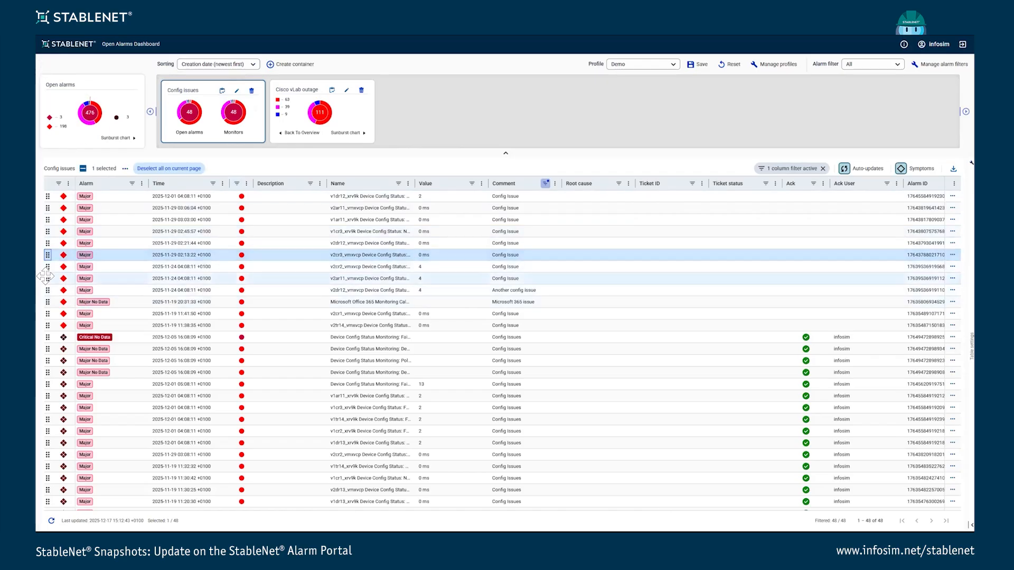
left_click(48, 267)
left_click(48, 278)
left_click(47, 302)
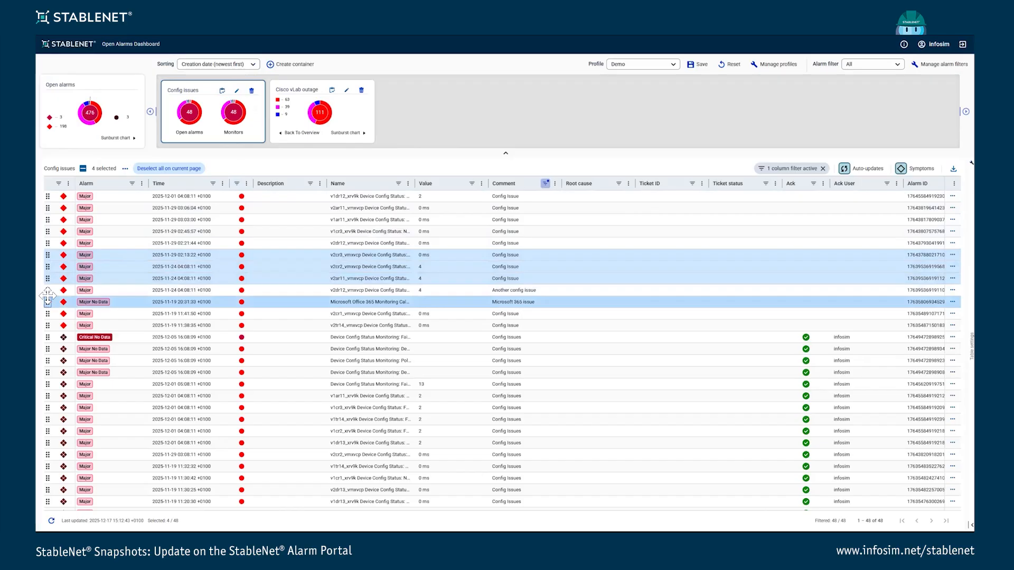
left_click(47, 291)
left_click_drag(49, 270, 84, 95)
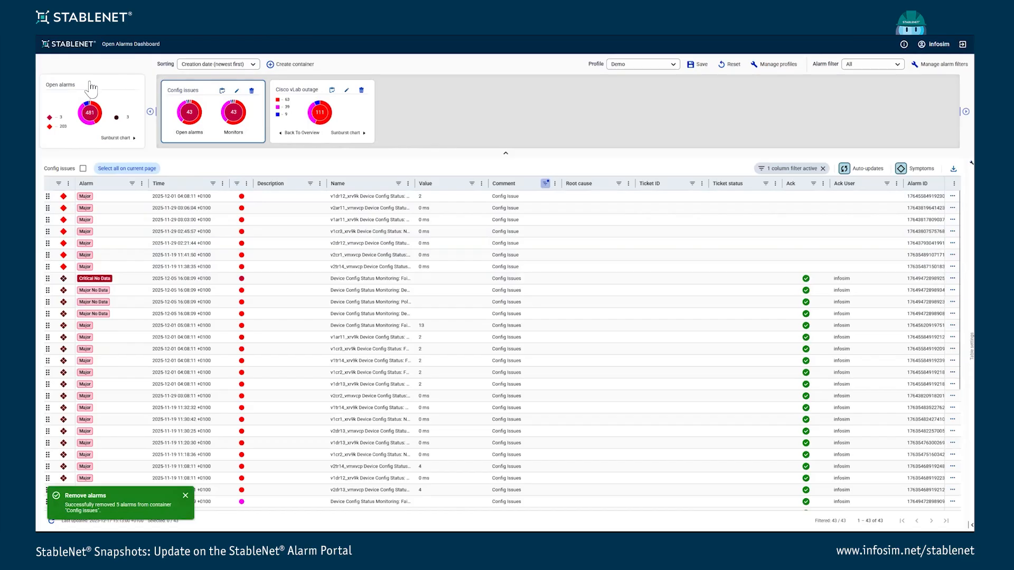
- Display the open alarms and check them with the Config issue comment alarm filter, then set the alarm filter back to All
left_click(91, 88)
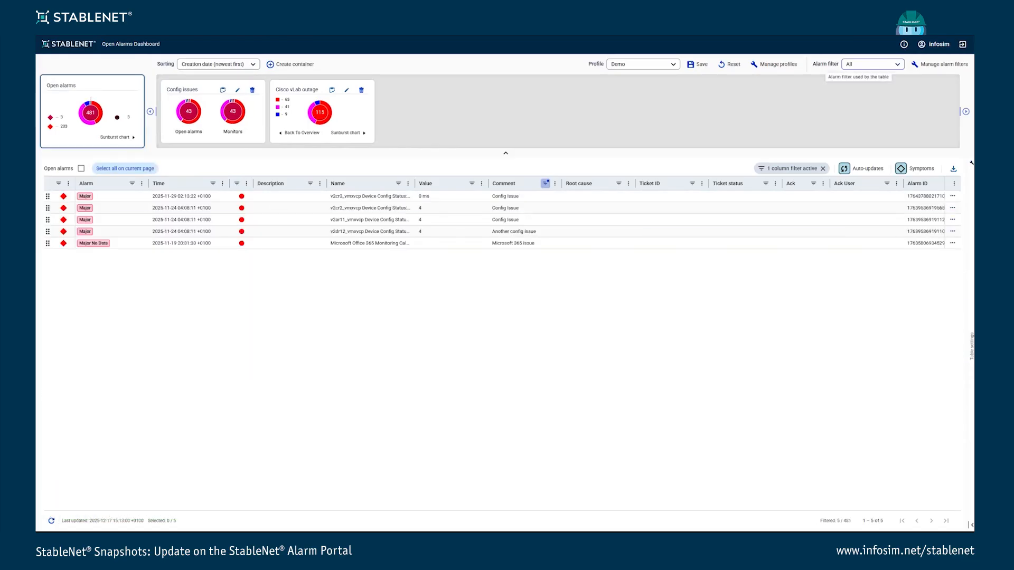
left_click(871, 64)
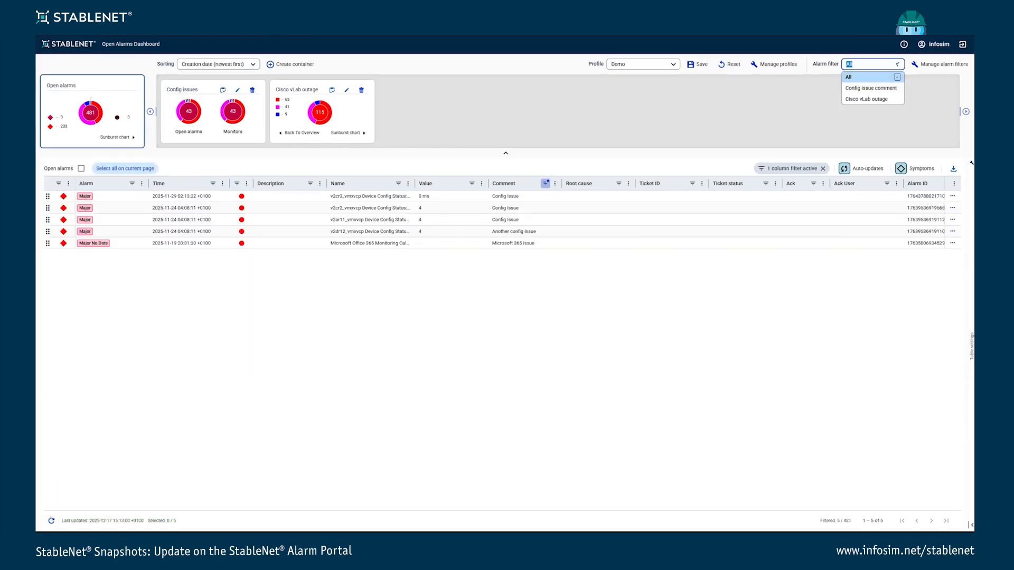
left_click(885, 88)
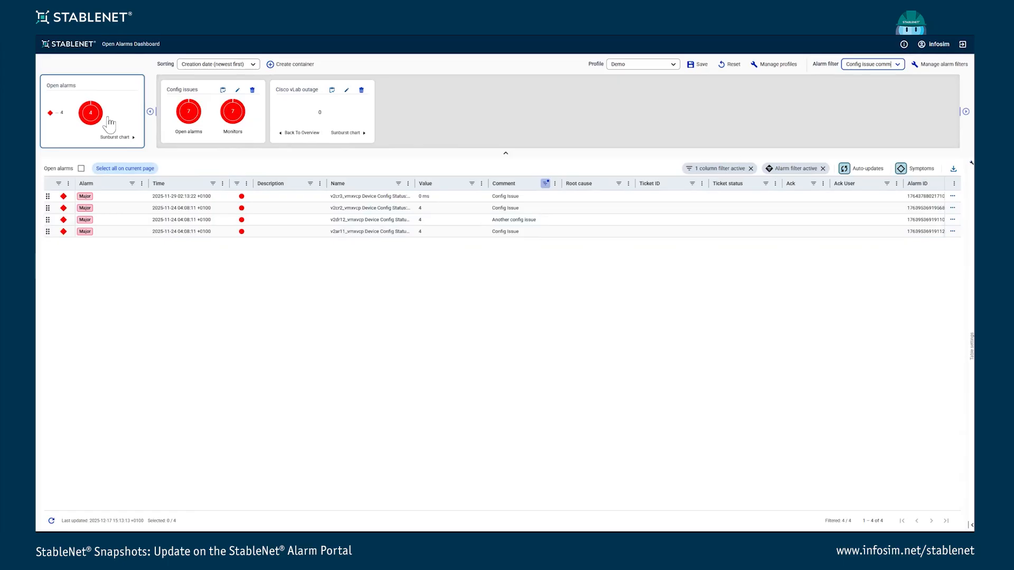
left_click(870, 64)
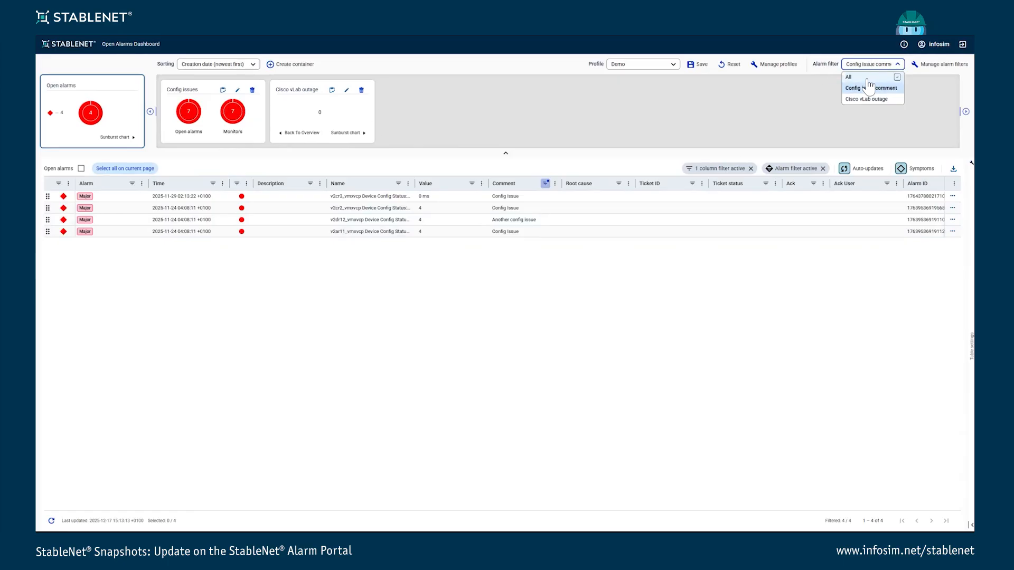
left_click(867, 77)
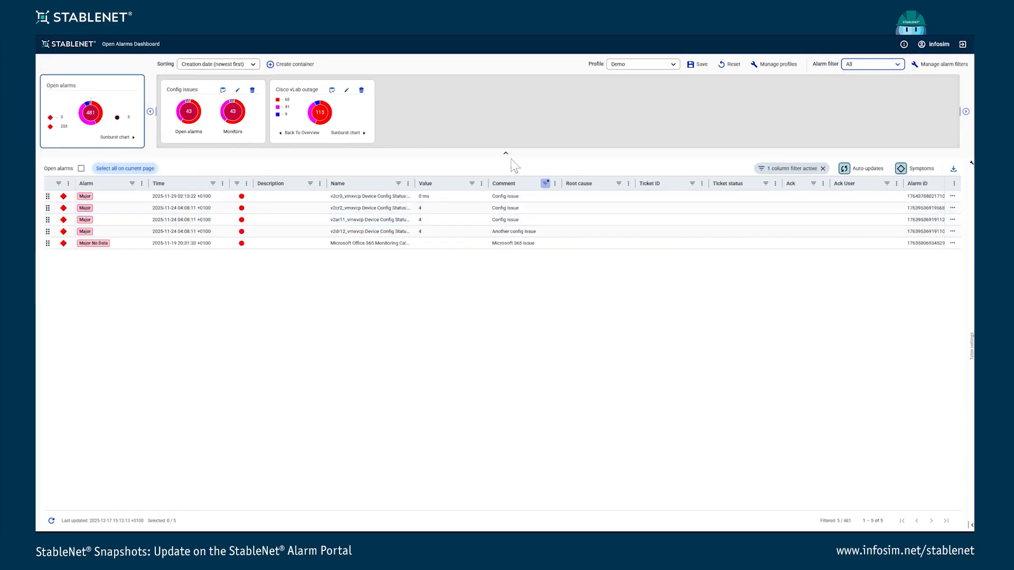
- Replace the Comment column filter with the Config issue comment alarm filter and return the Cisco vLab outage container to its overview
left_click(823, 168)
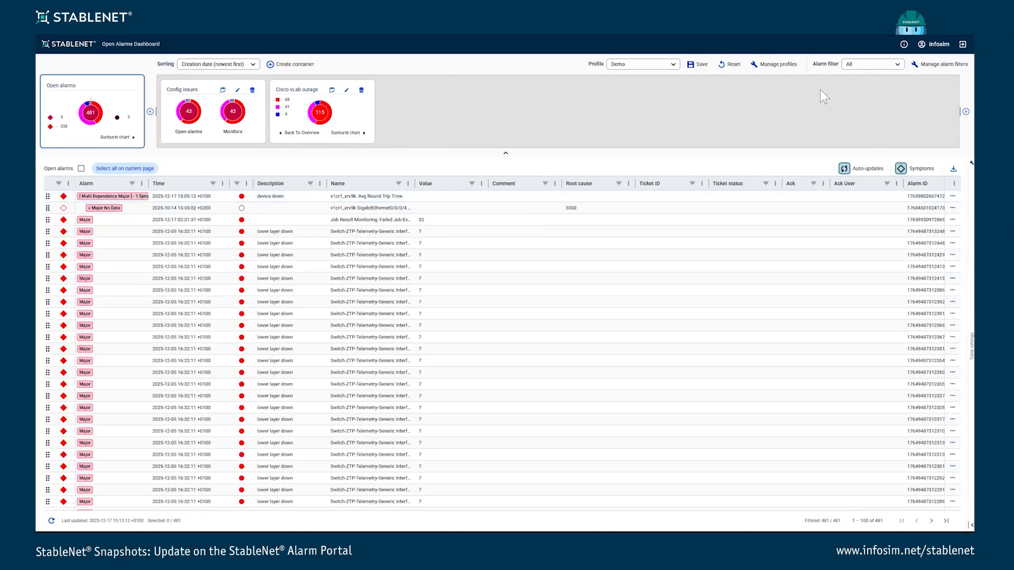
left_click(869, 64)
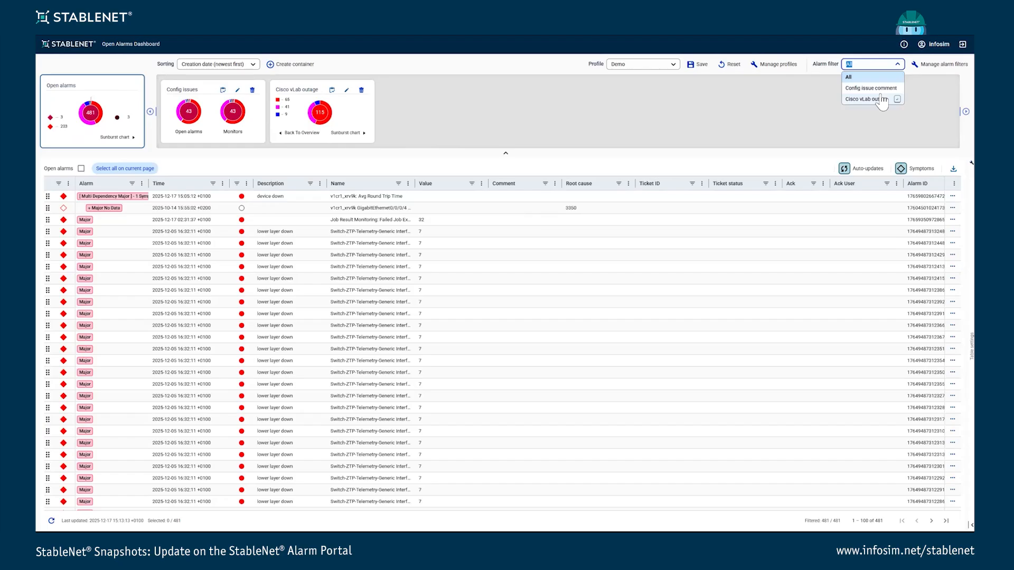
left_click(880, 88)
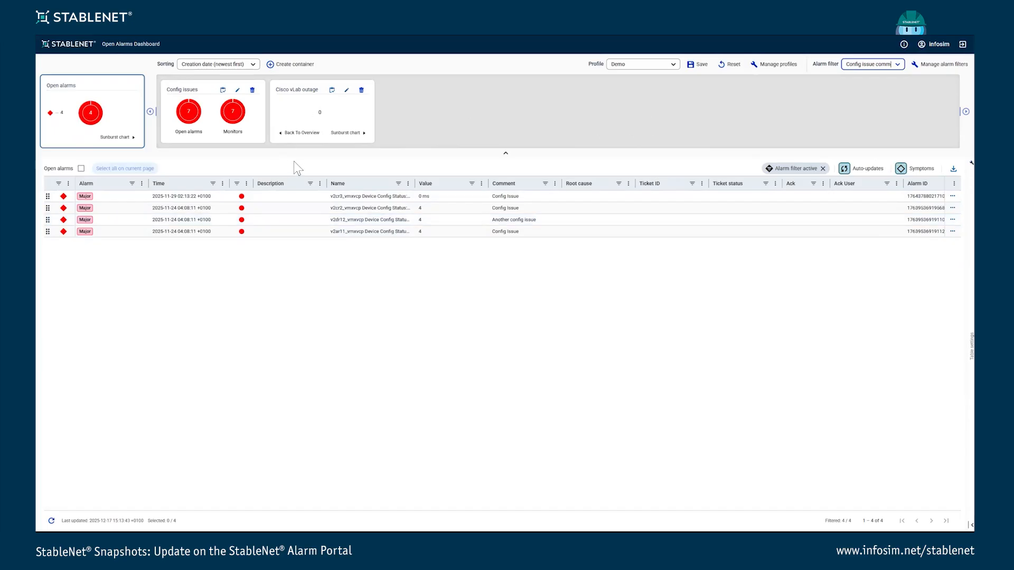
left_click(291, 133)
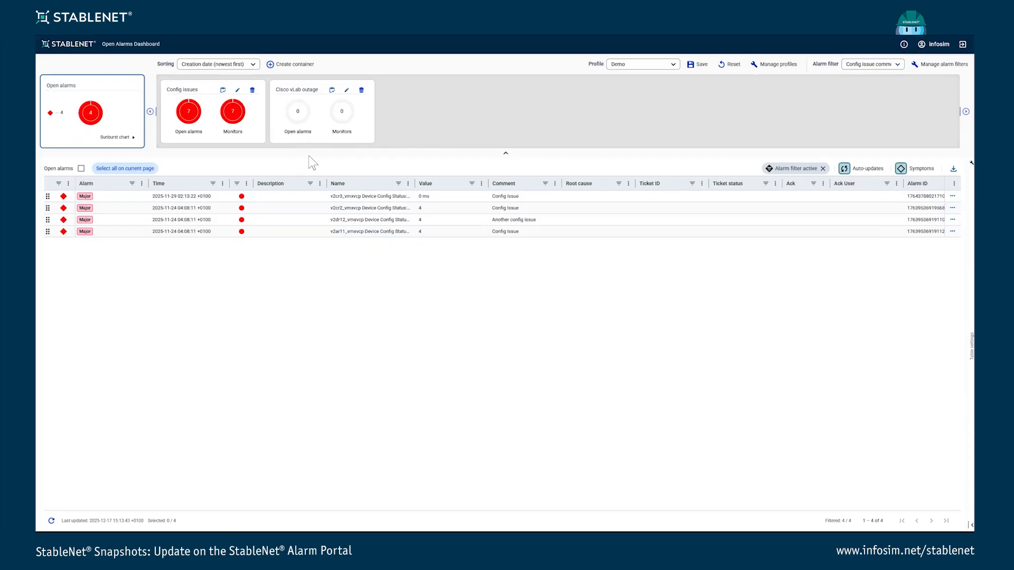
- Display the Cisco vLab outage container's alarms and remove the active Config issue comment alarm filter
left_click(304, 97)
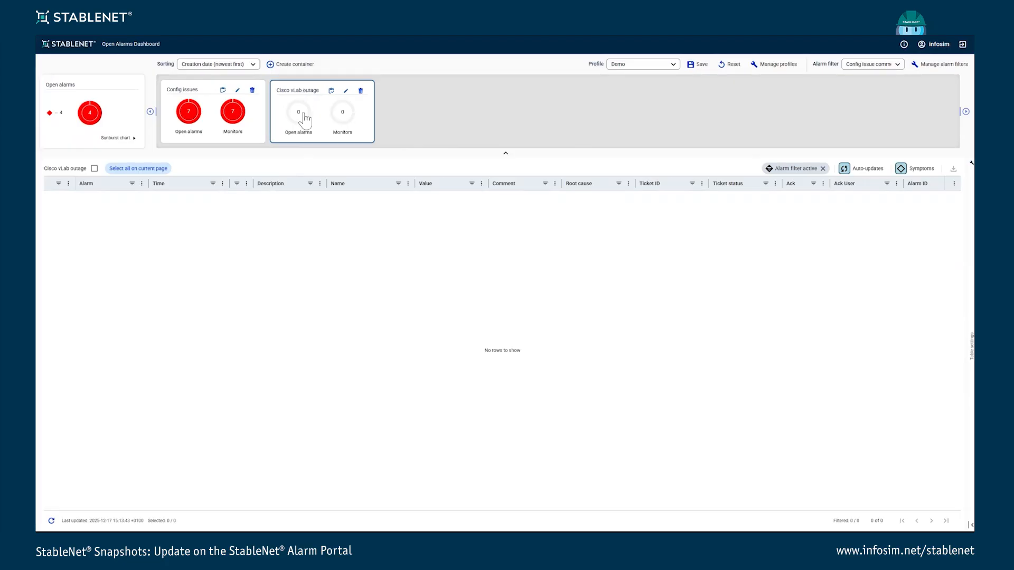
left_click(823, 169)
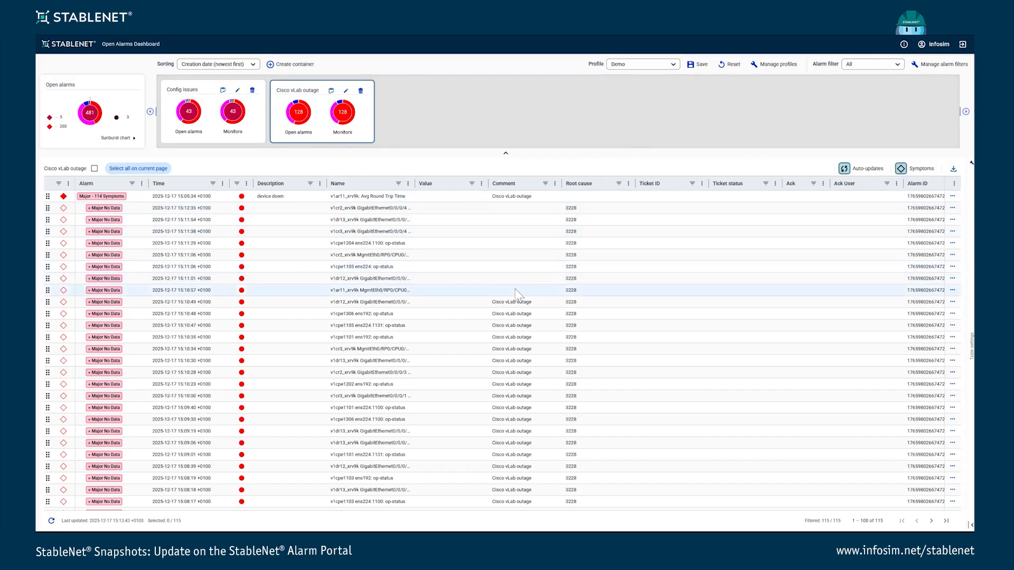
- Check the containers with the Cisco vLab outage alarm filter, and set the alarm filter back to All
left_click(866, 64)
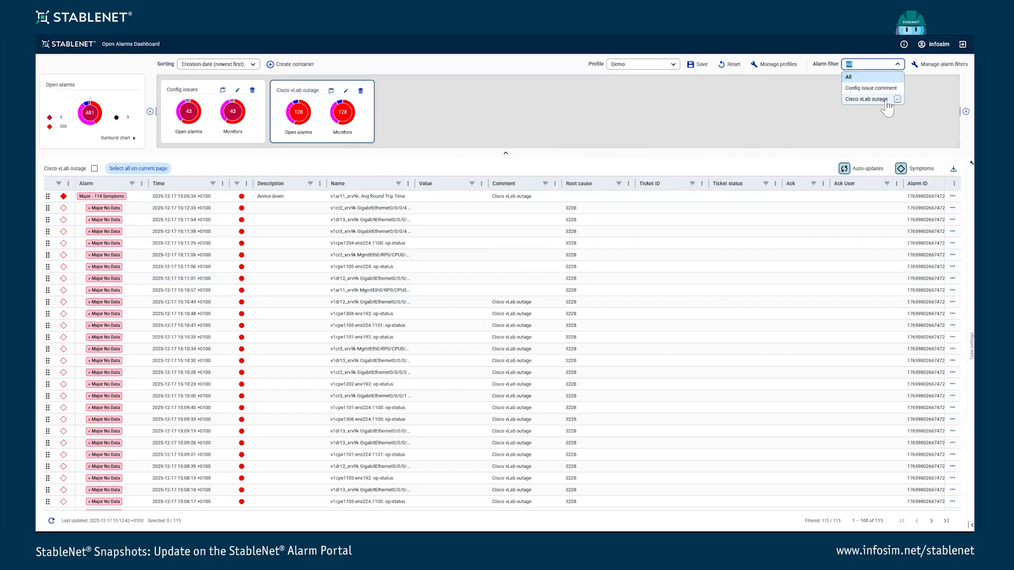
left_click(854, 98)
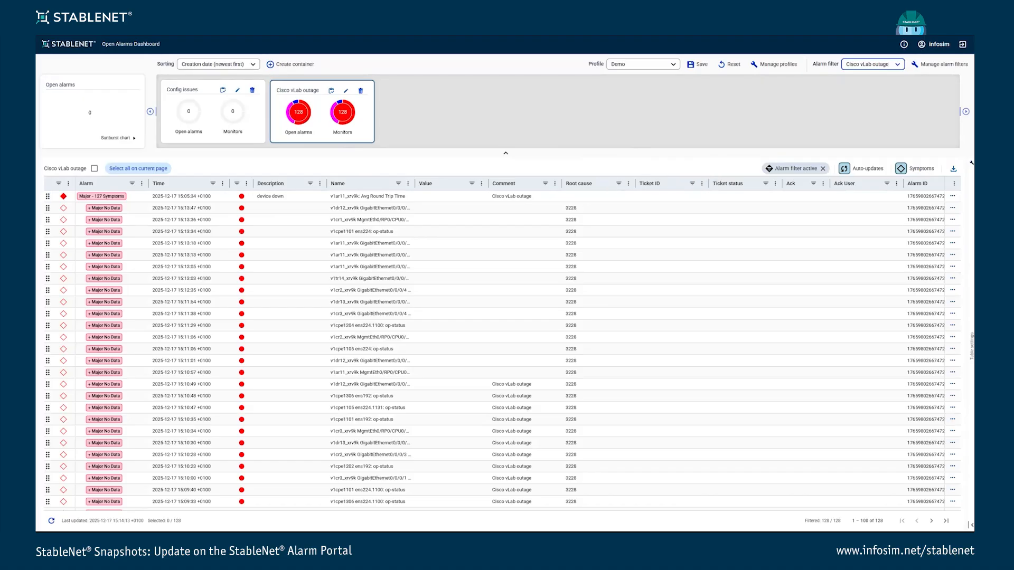
left_click(881, 64)
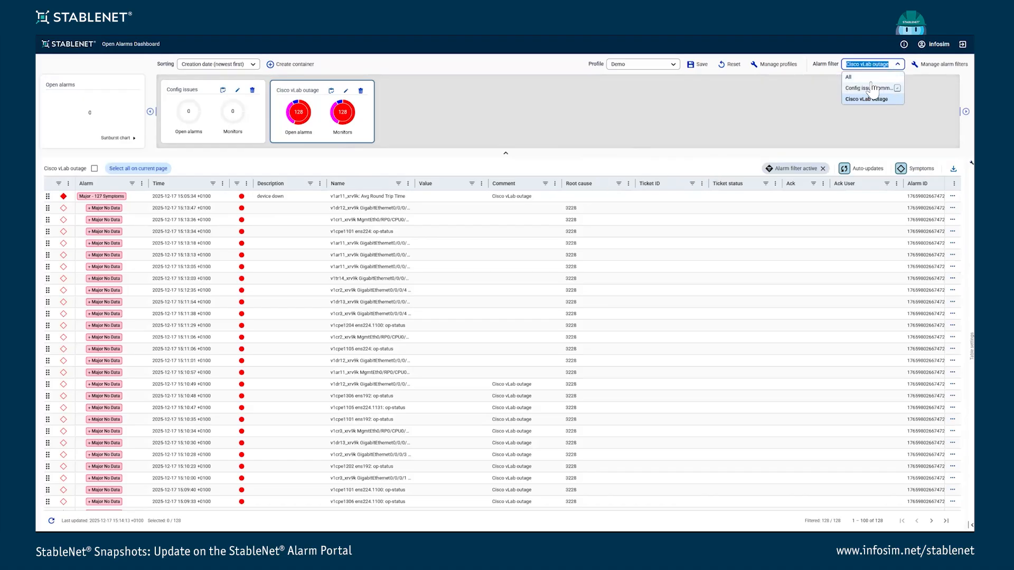
left_click(870, 77)
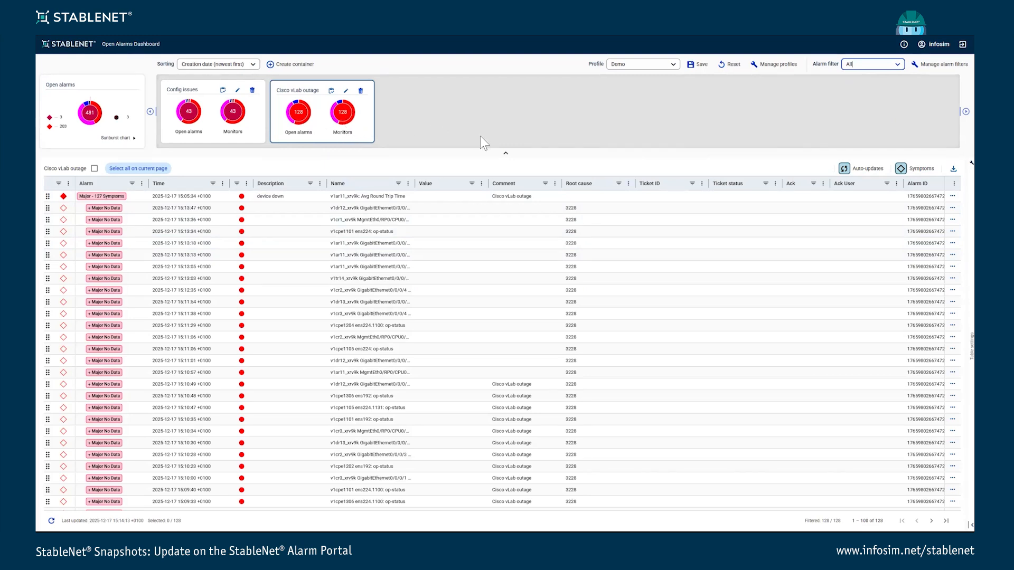
- View the Cisco vLab outage container's monitor breakdown and review its container settings, closing them without modifying anything
left_click(350, 115)
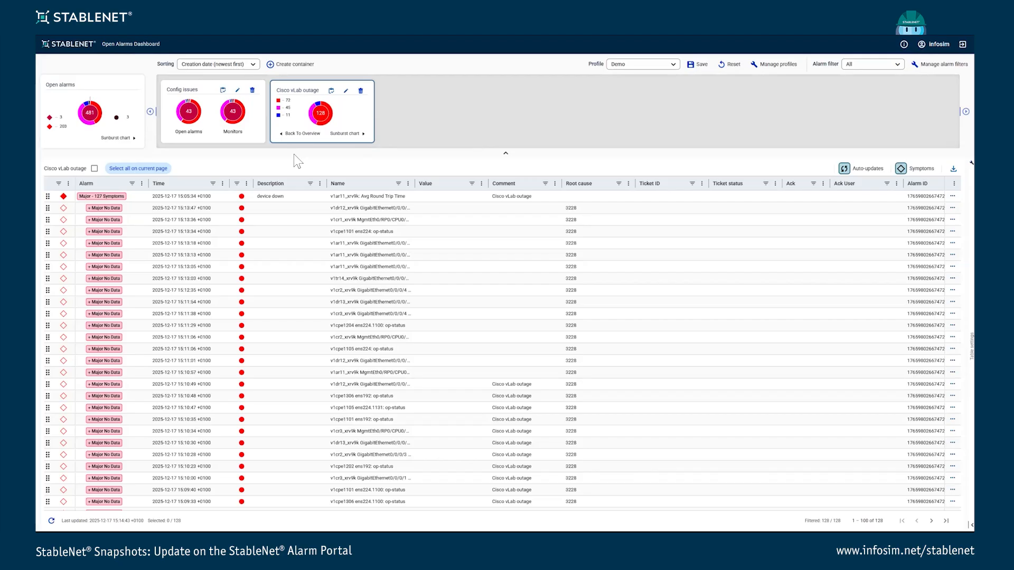
left_click(346, 91)
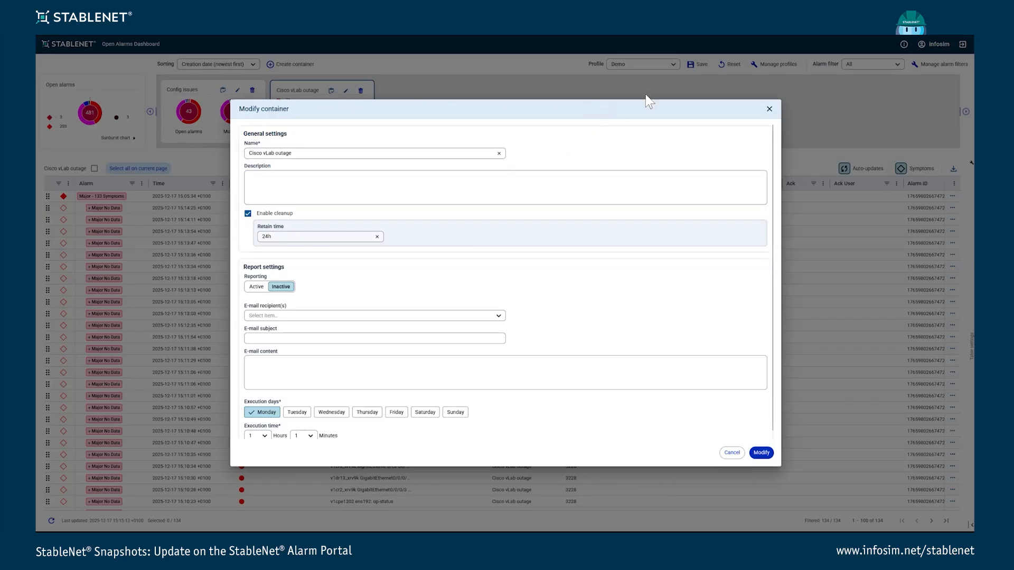
left_click(769, 109)
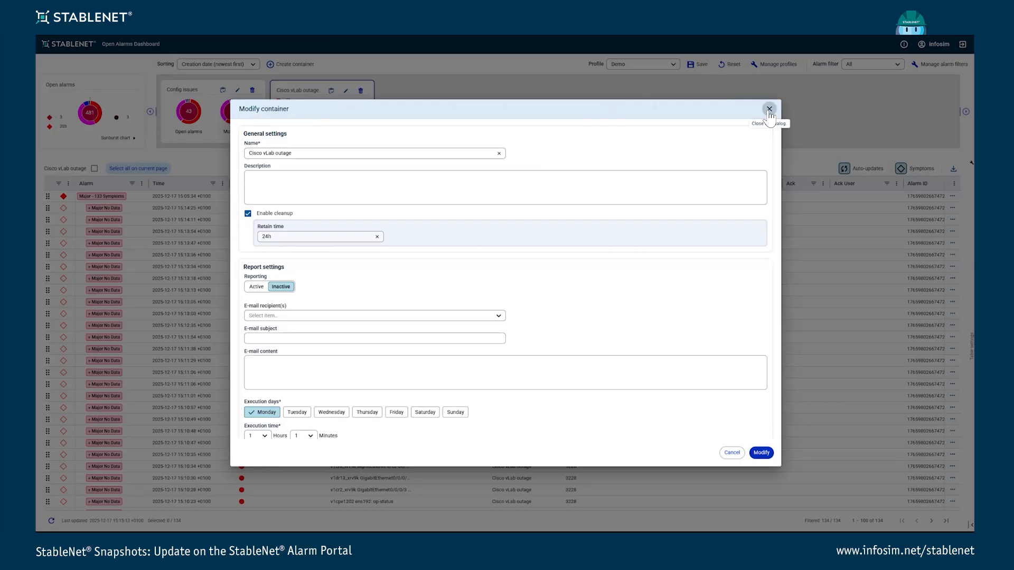